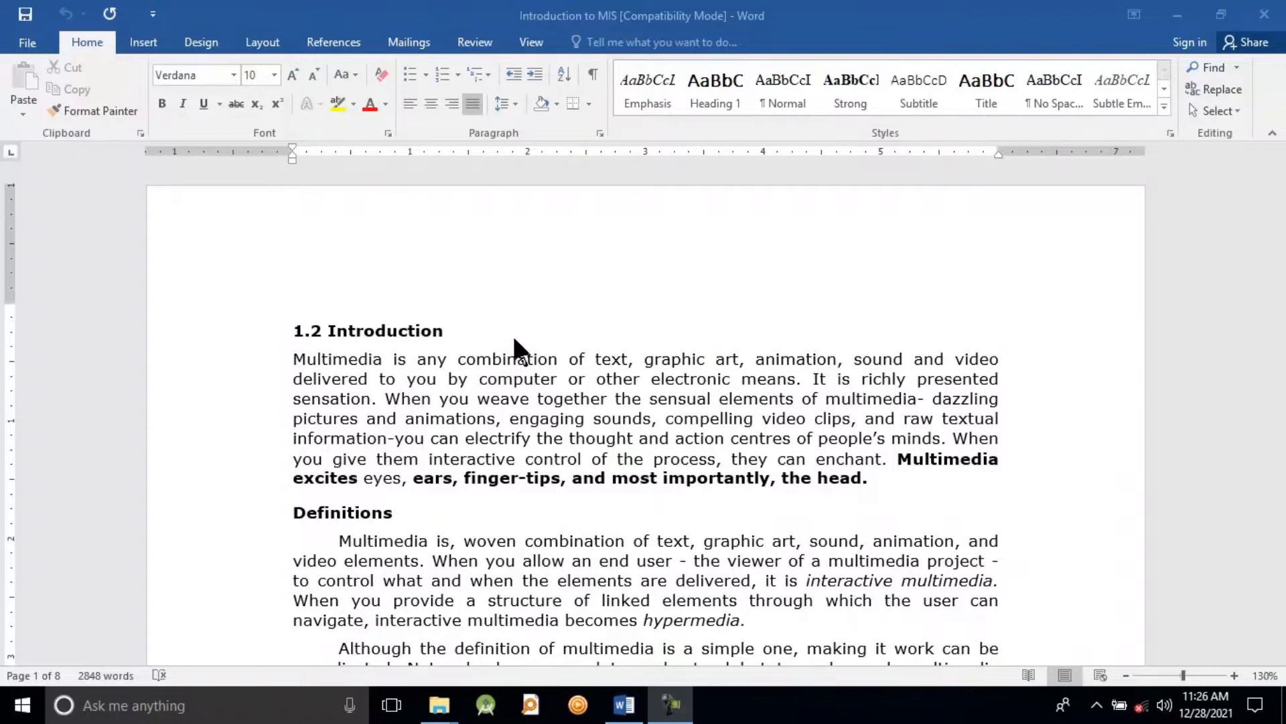
Step: Create a new blank document
left_click(21, 40)
left_click(47, 124)
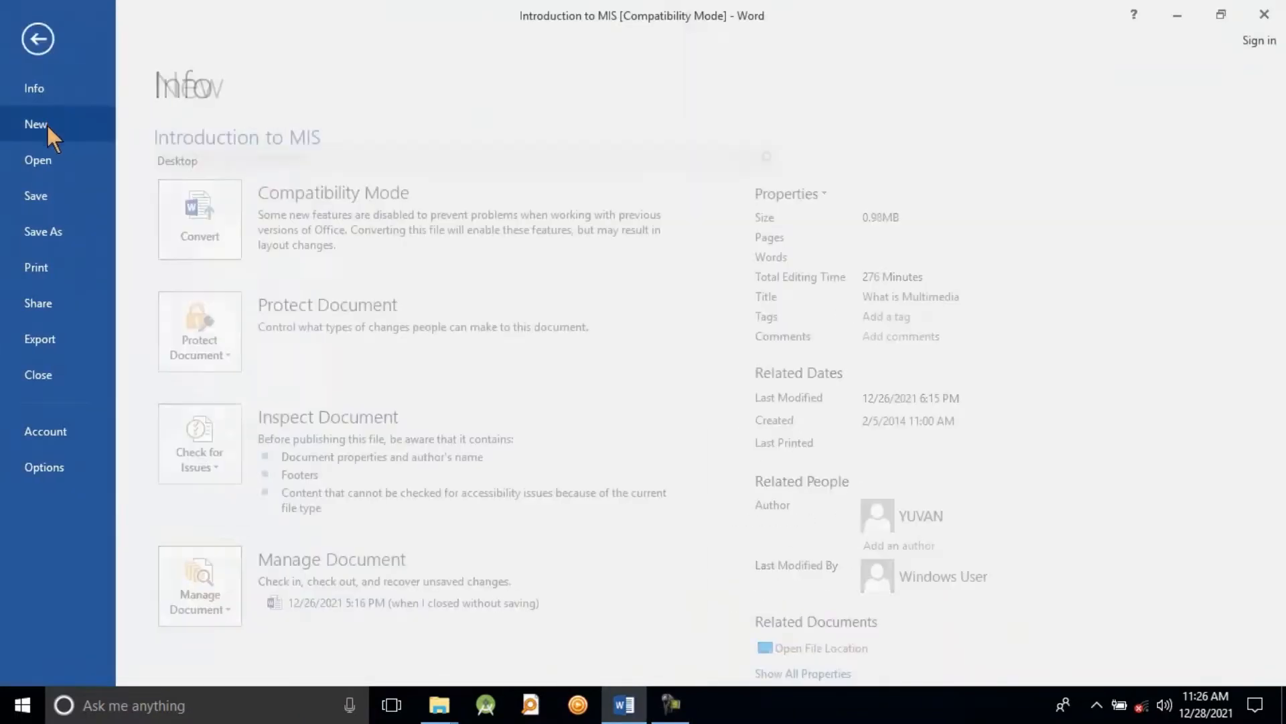
left_click(244, 311)
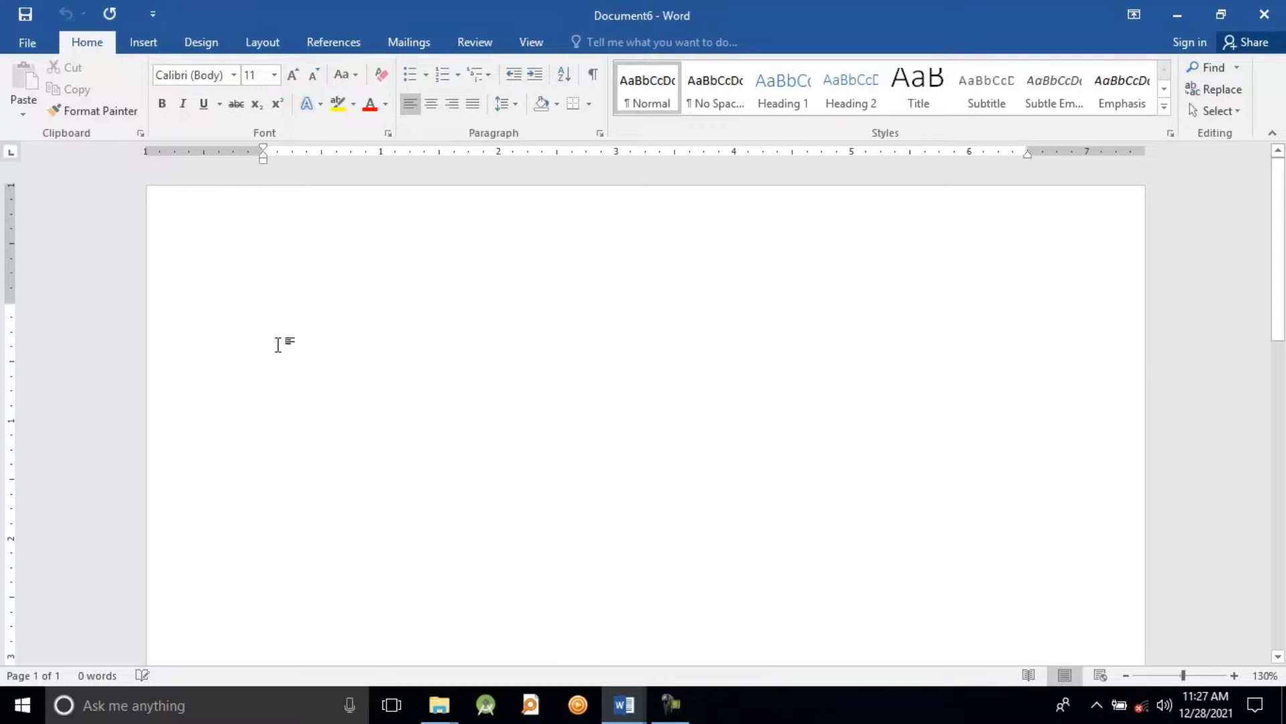
Step: Try insertion points at the centre and right of the page, and enter "Software" near the left margin
double_click(631, 351)
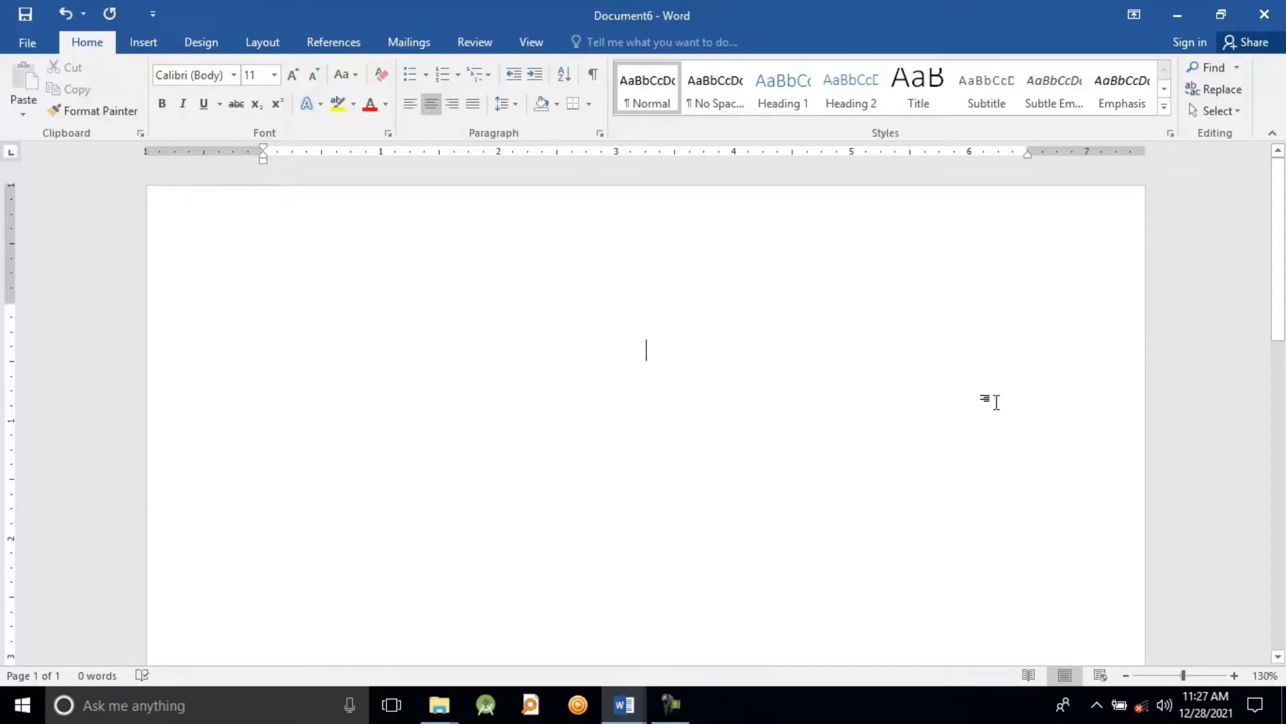
double_click(997, 402)
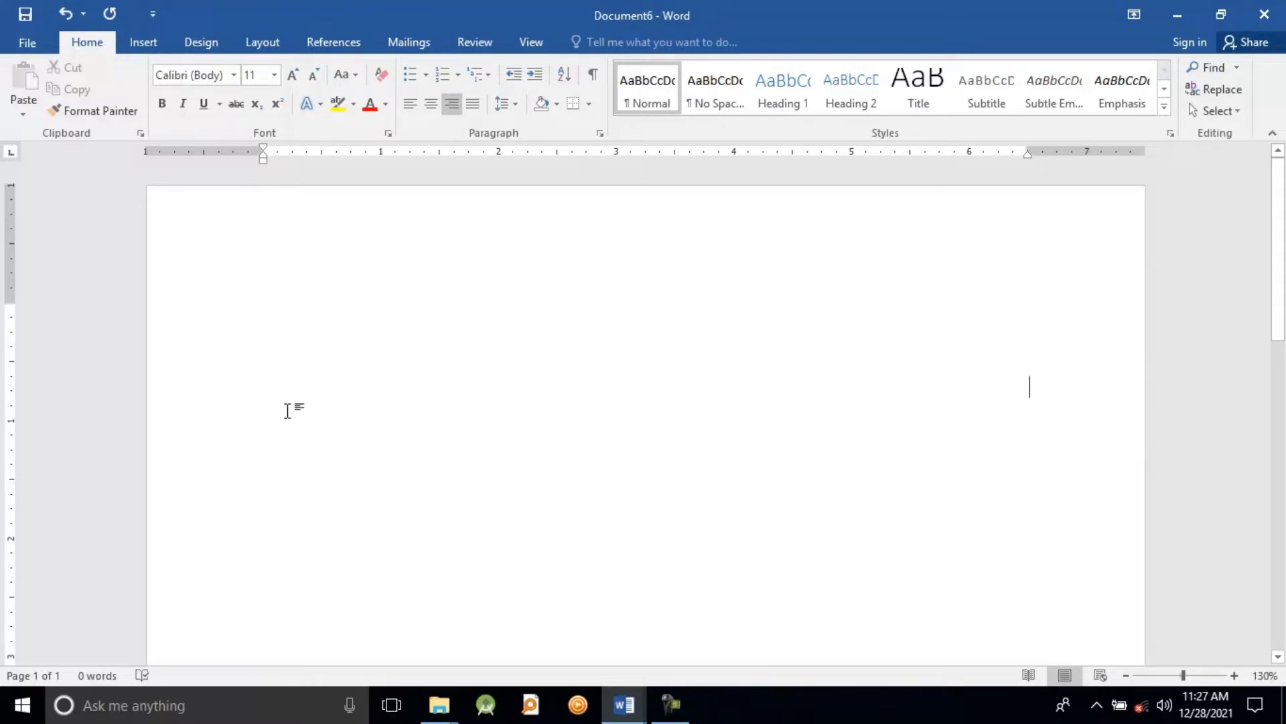
double_click(288, 410)
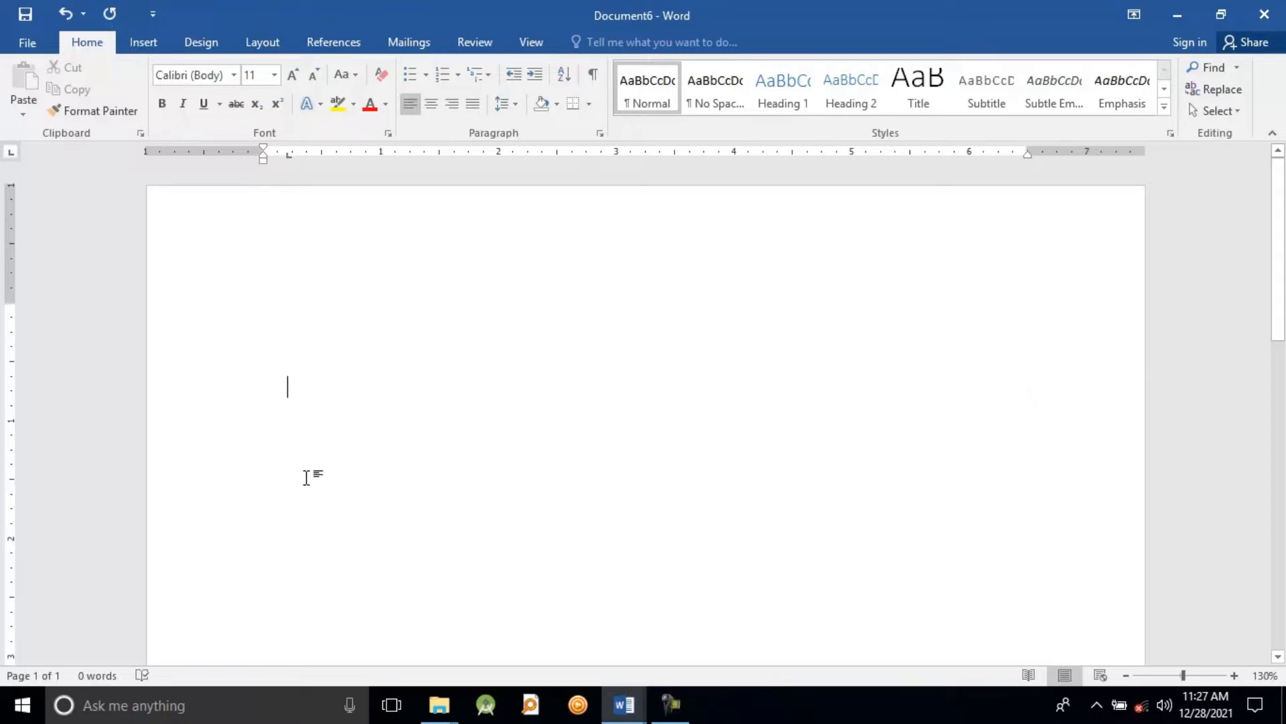
type("Software")
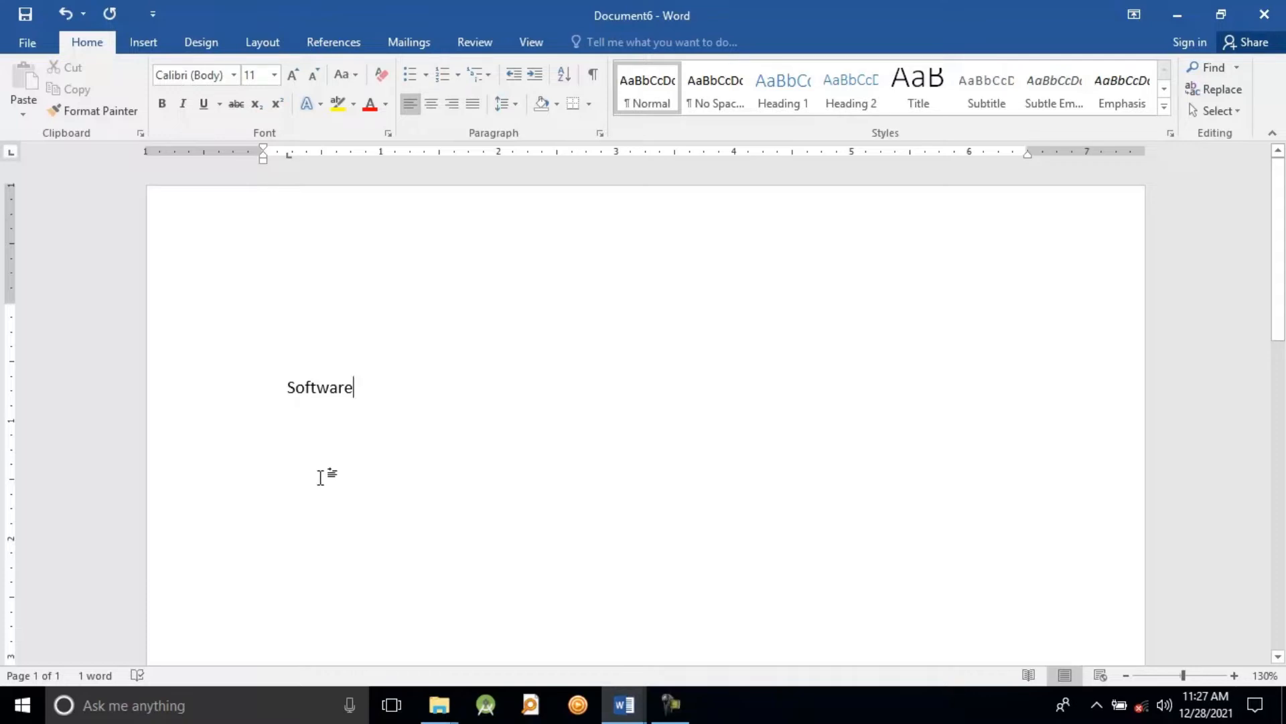
Step: Add the line "Software is a collection of data" below the word Software, starting slightly further in
double_click(320, 475)
type("Soft")
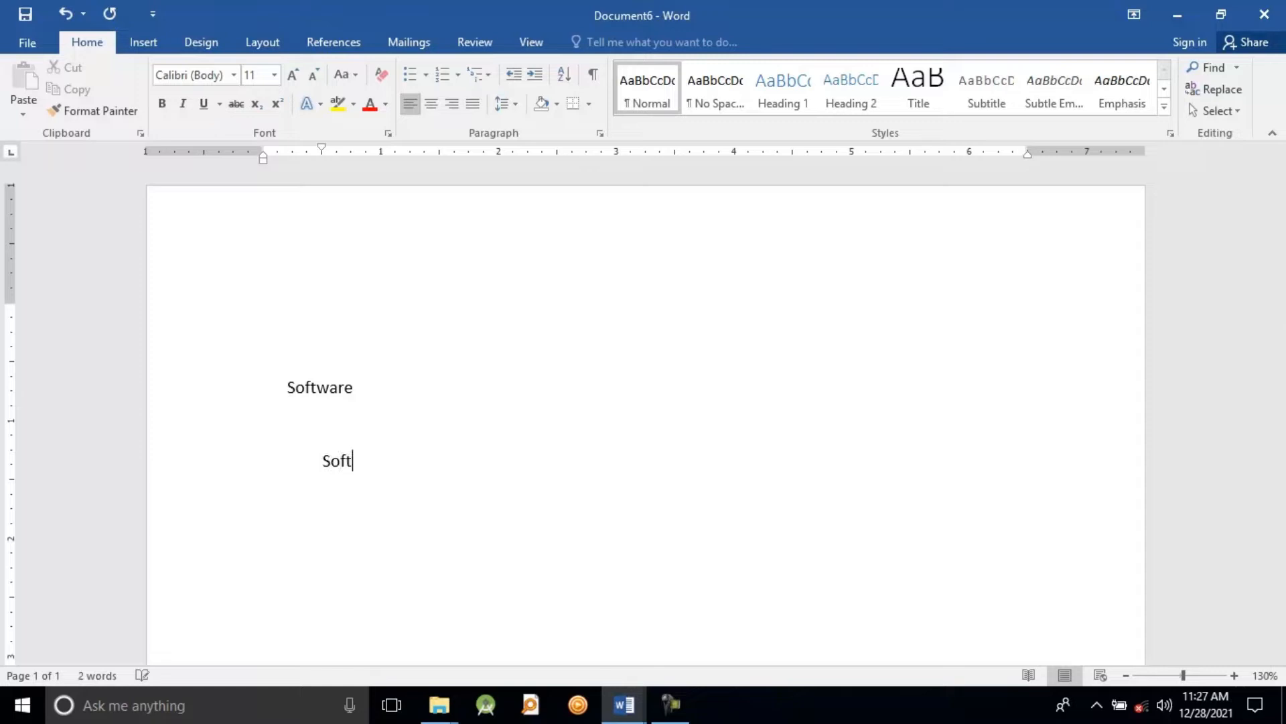
type("ware is a collection ")
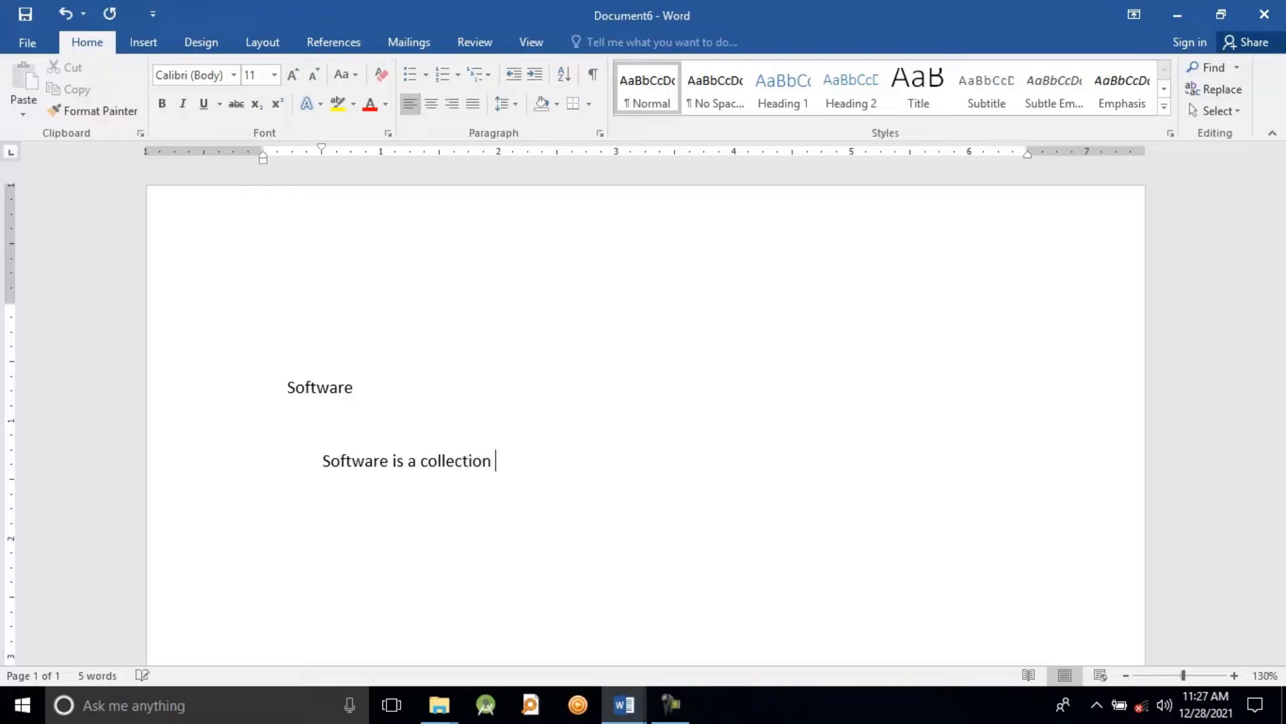
type("of data")
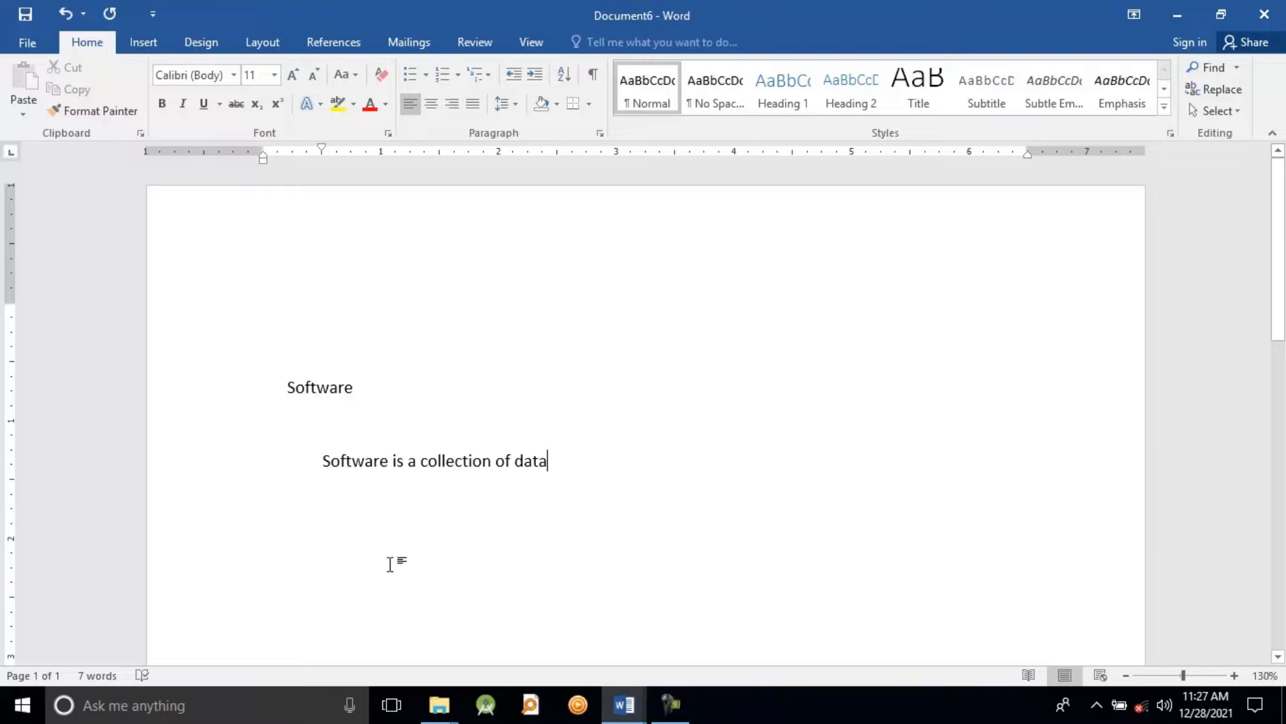
Step: Start saving the document with Save As and choose the Desktop as its location
left_click(27, 42)
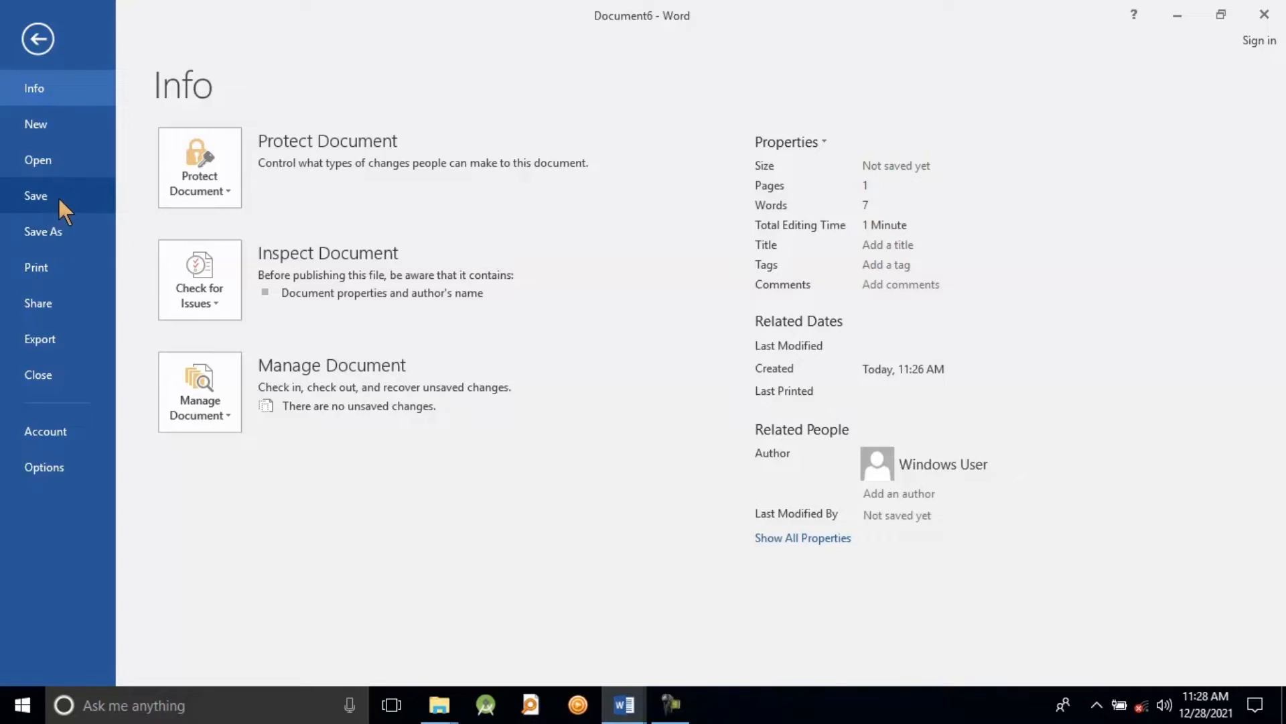
left_click(54, 229)
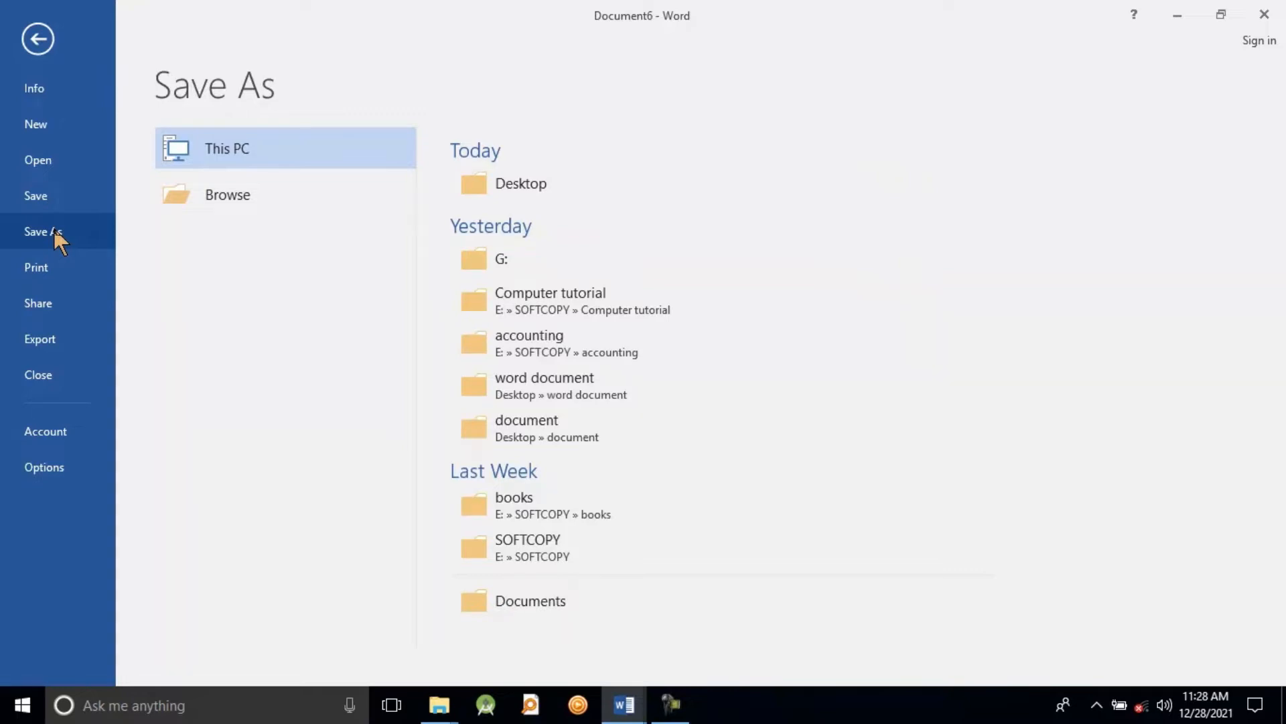
left_click(259, 196)
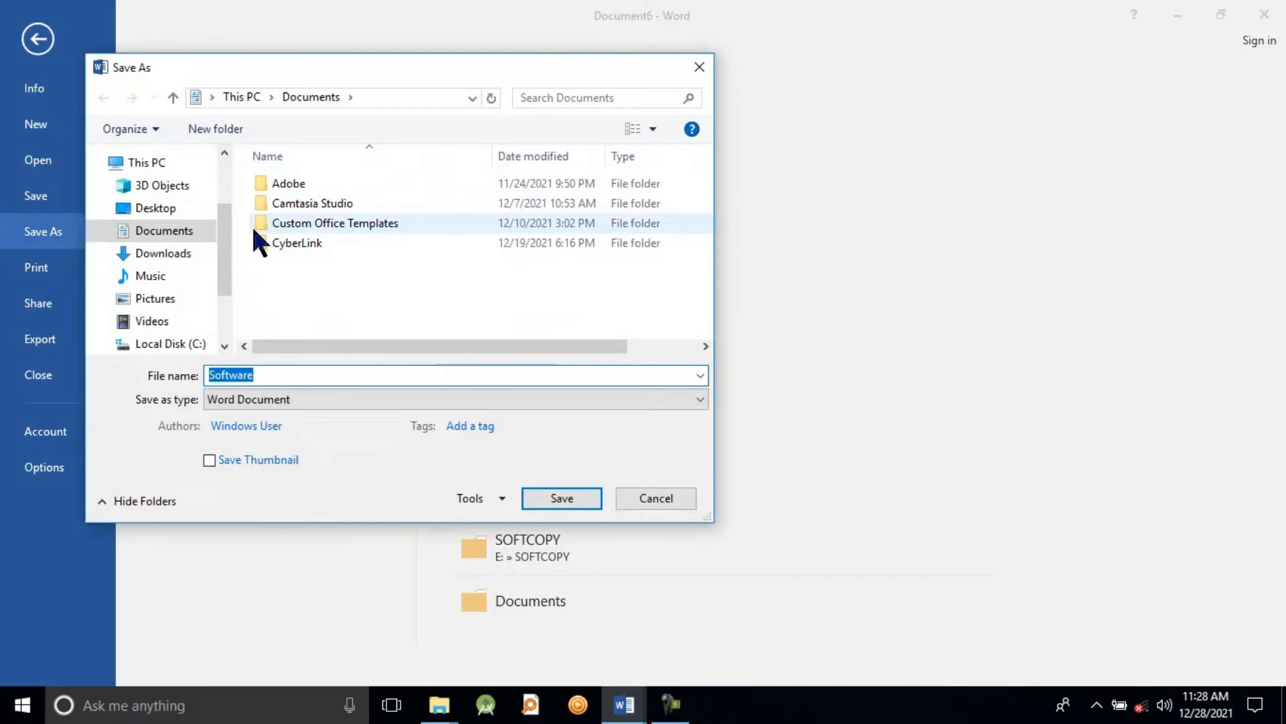
scroll(227, 239, "up", 1)
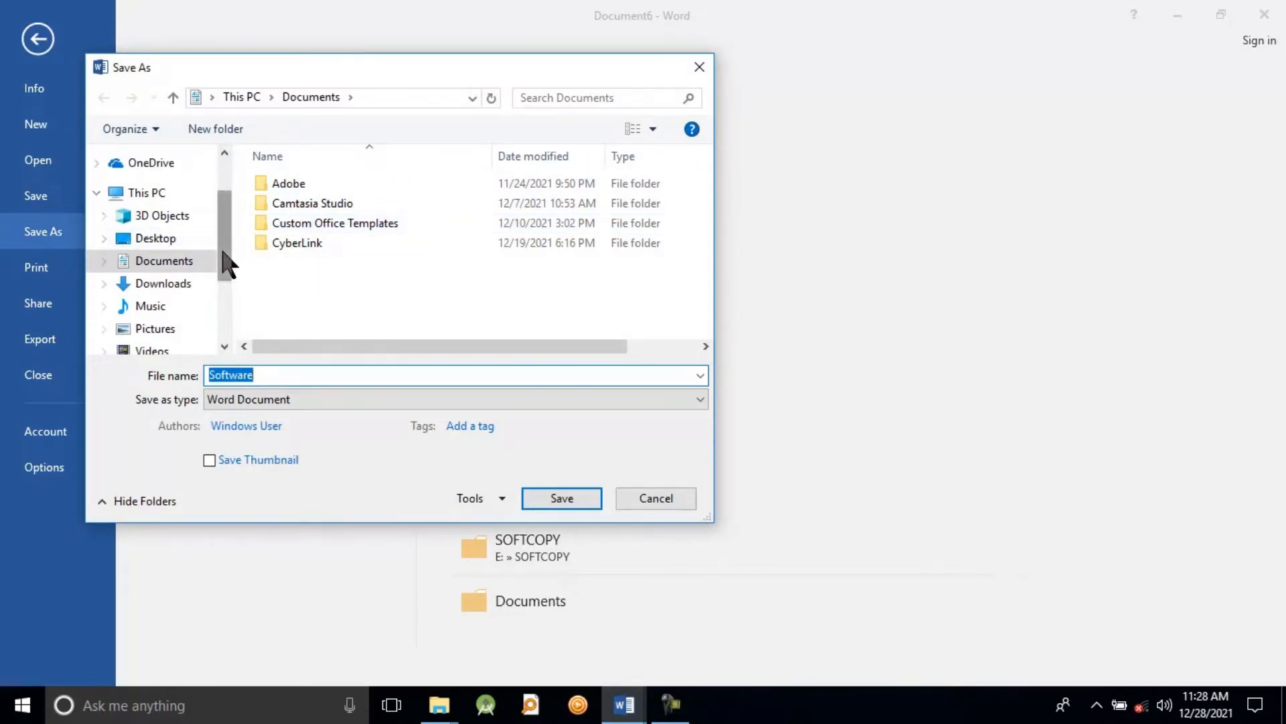
scroll(222, 254, "down", 2)
scroll(227, 281, "down", 2)
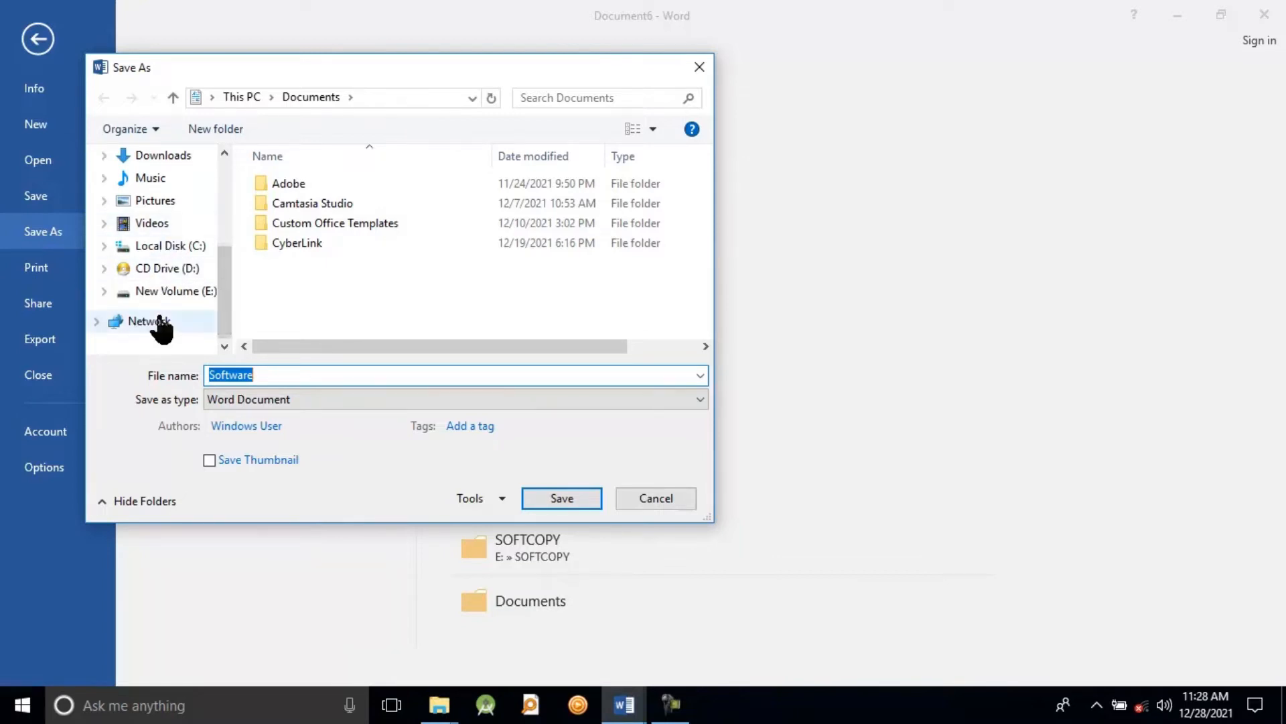
scroll(221, 315, "up", 4)
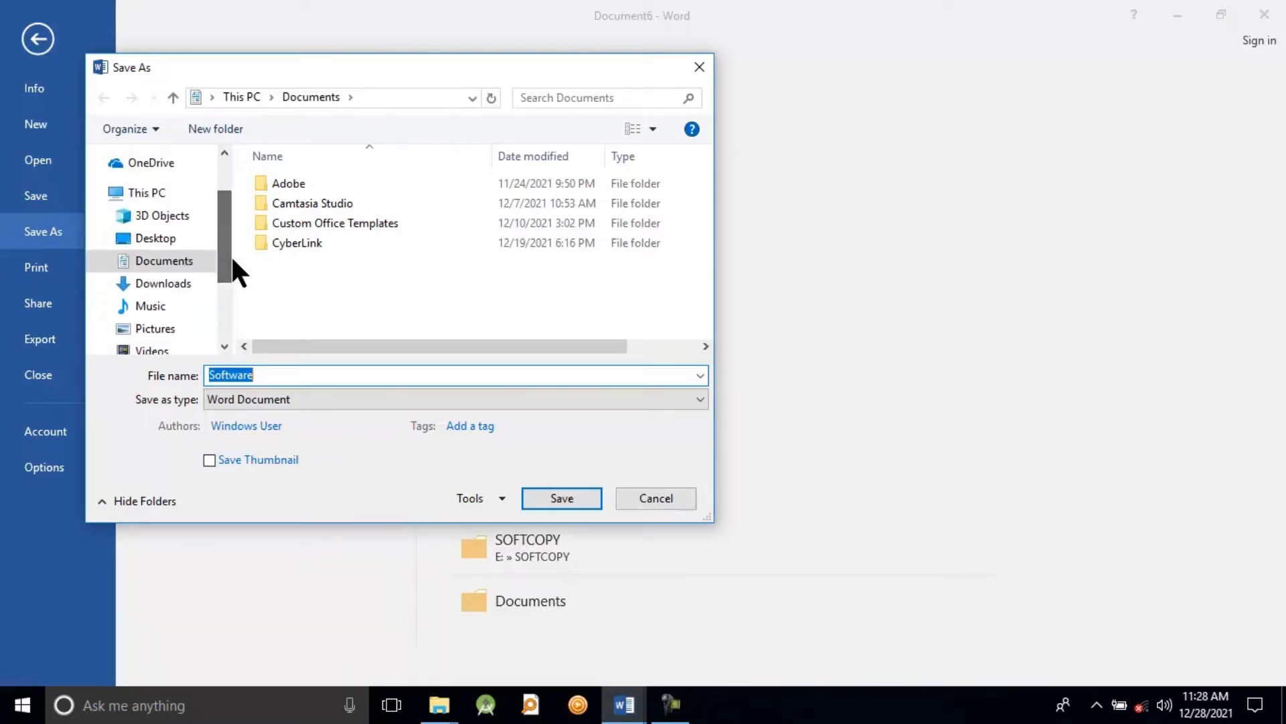
left_click(187, 235)
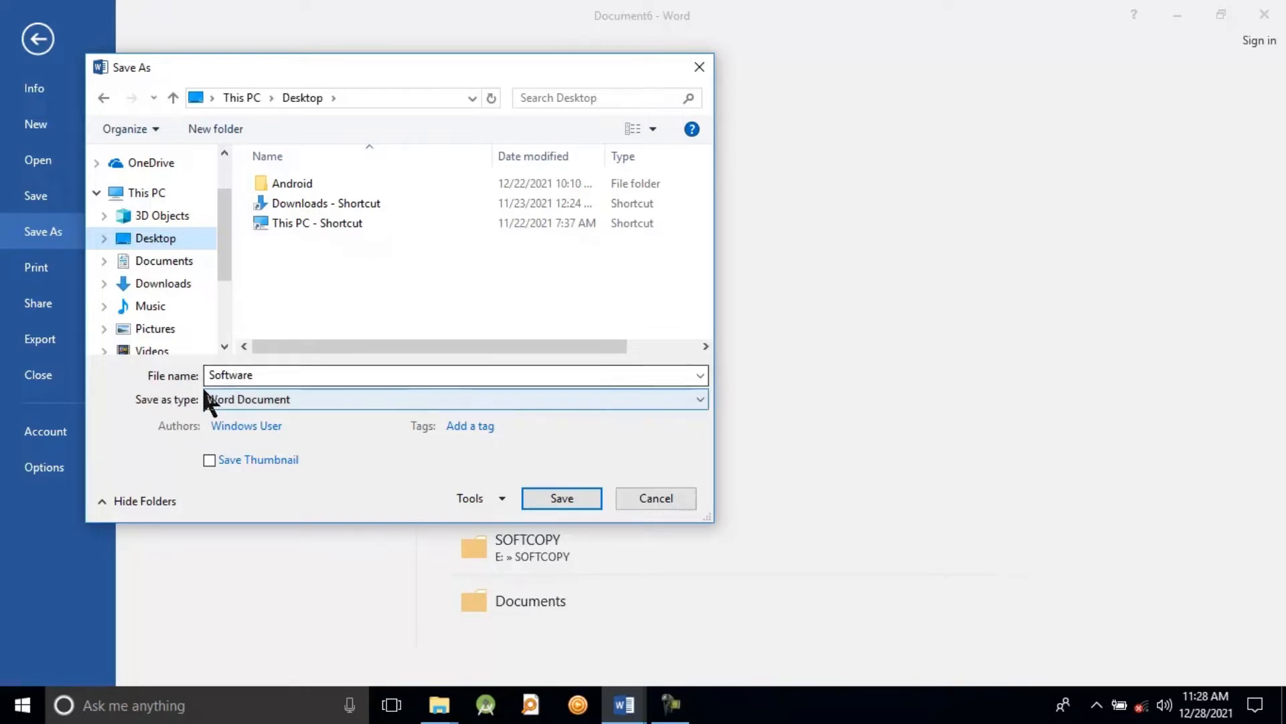
Step: Replace the suggested file name with "Lesson"
left_click(266, 379)
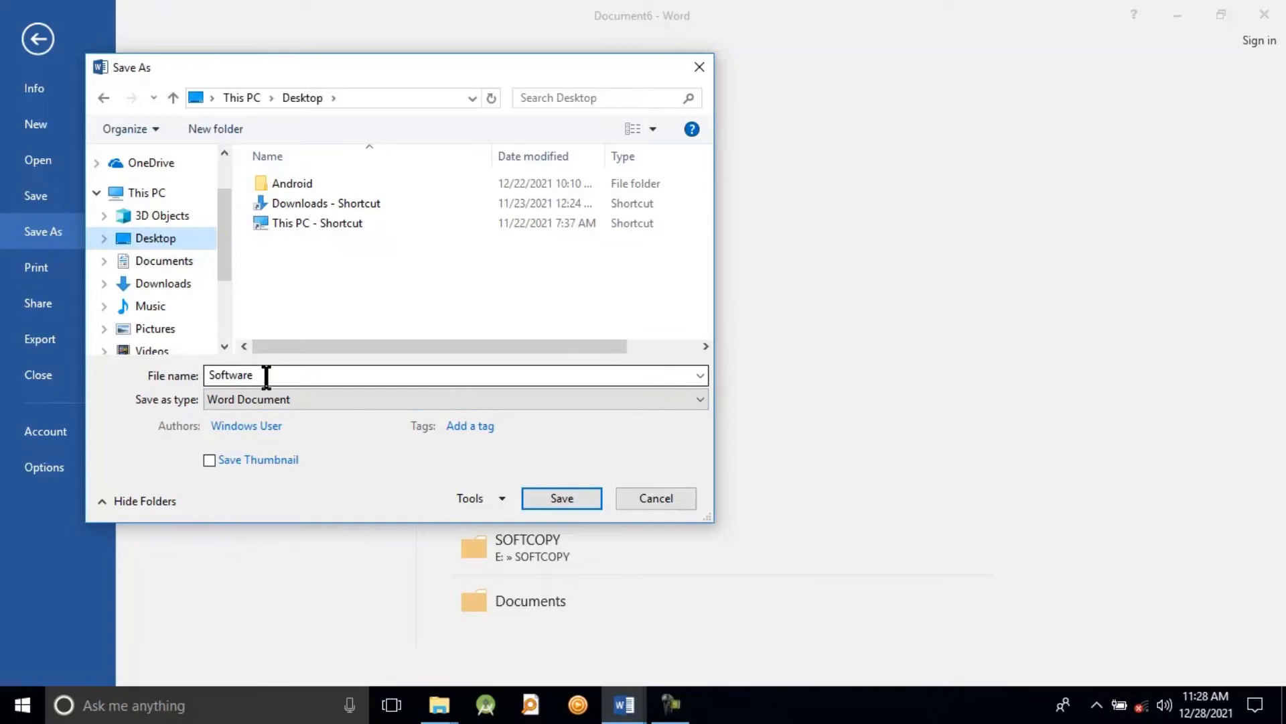
double_click(250, 377)
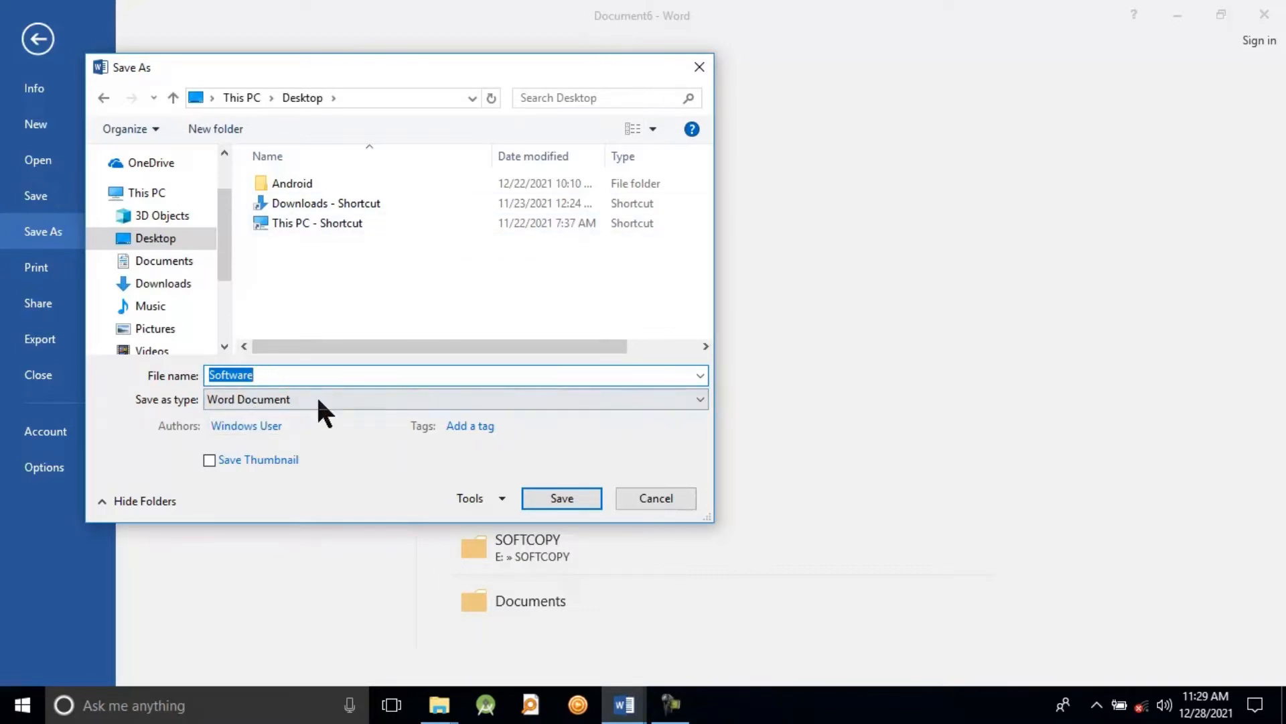
left_click(271, 377)
key("BackSpace")
key("BackSpace")
key("BackSpace")
key("BackSpace")
key("BackSpace")
key("BackSpace")
key("BackSpace")
key("BackSpace")
type("Lesson")
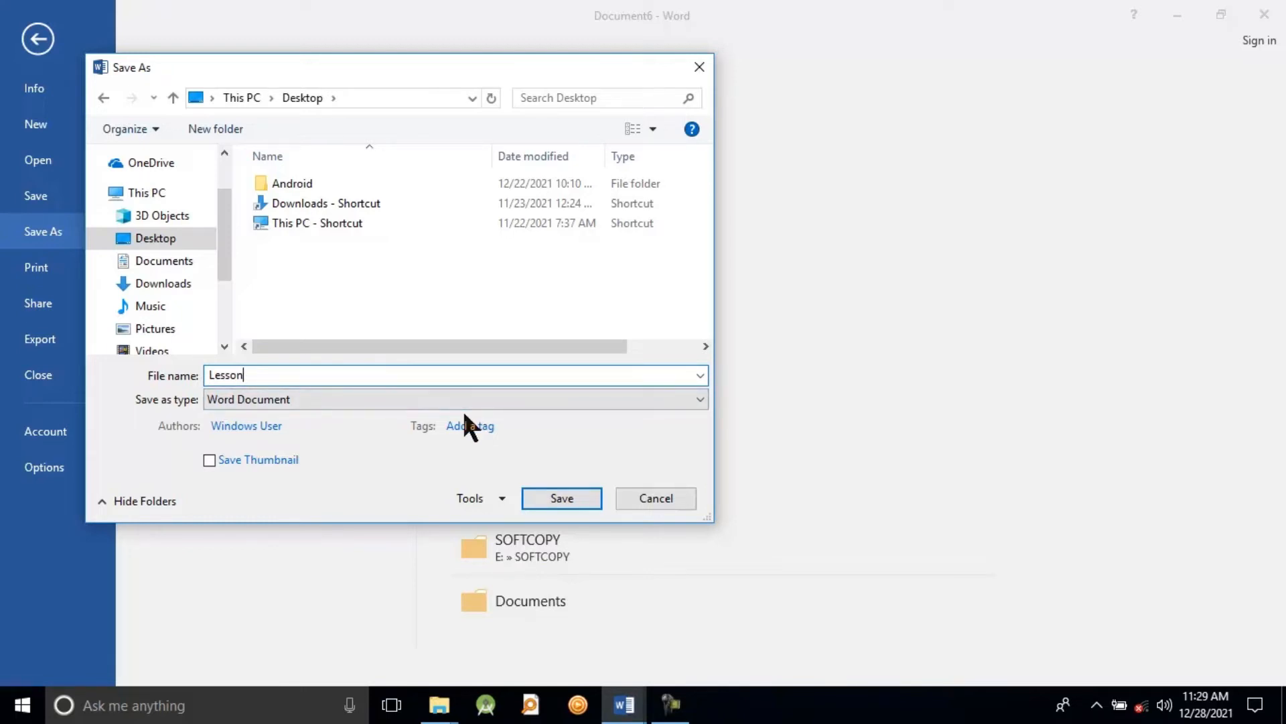
Step: Try adding the special characters "<?" to the file name and erase them
type("<?")
key("BackSpace")
key("BackSpace")
key("BackSpace")
Step: Review the available file types, keep Word Document and save the file
left_click(263, 400)
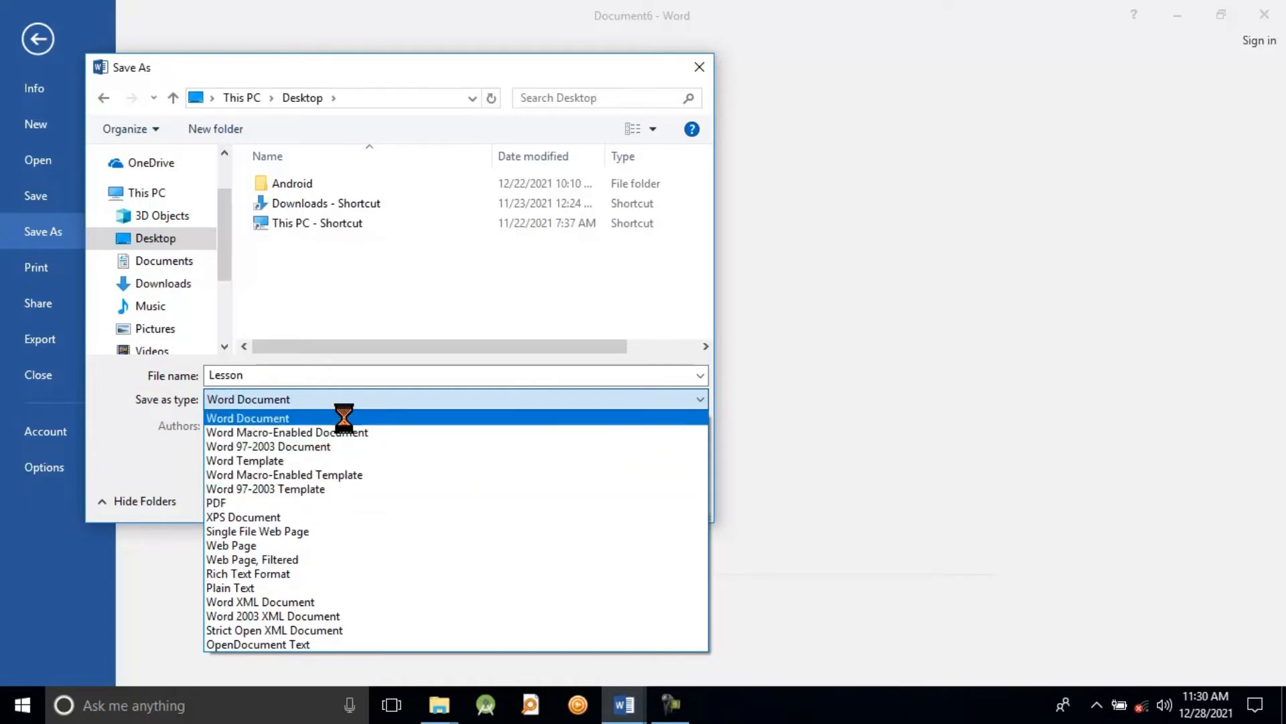
left_click(172, 440)
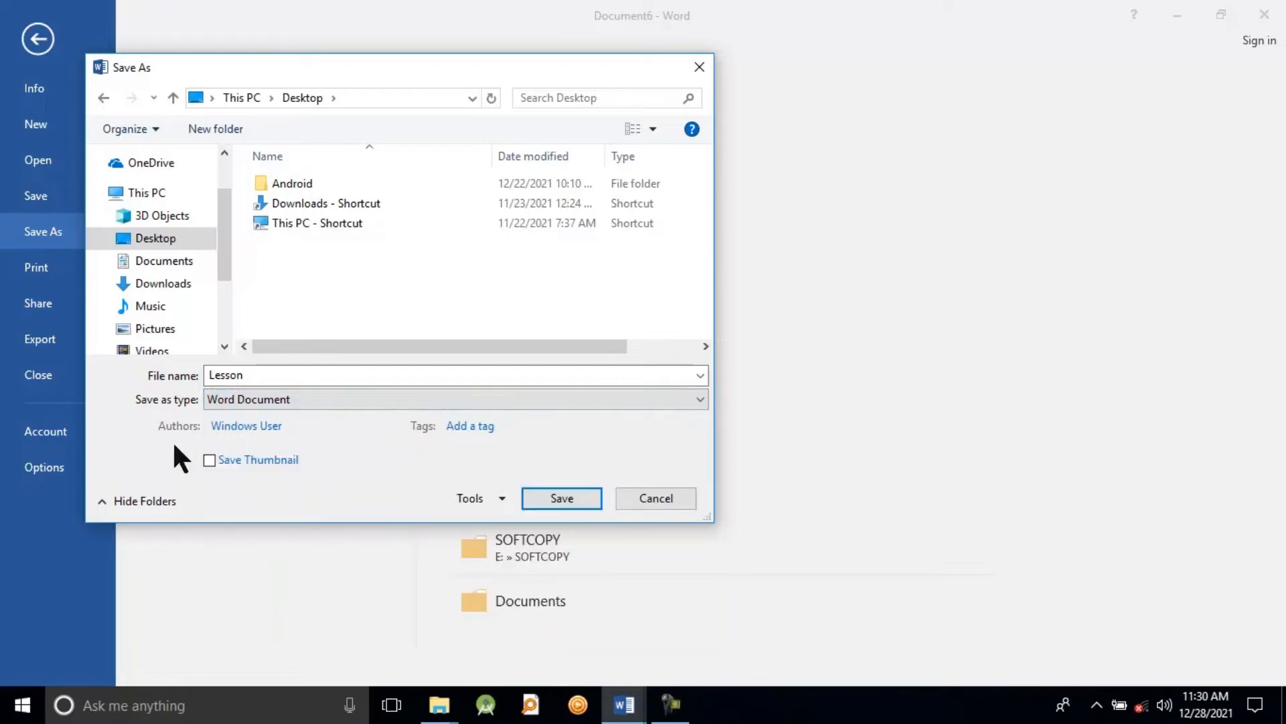
left_click(548, 499)
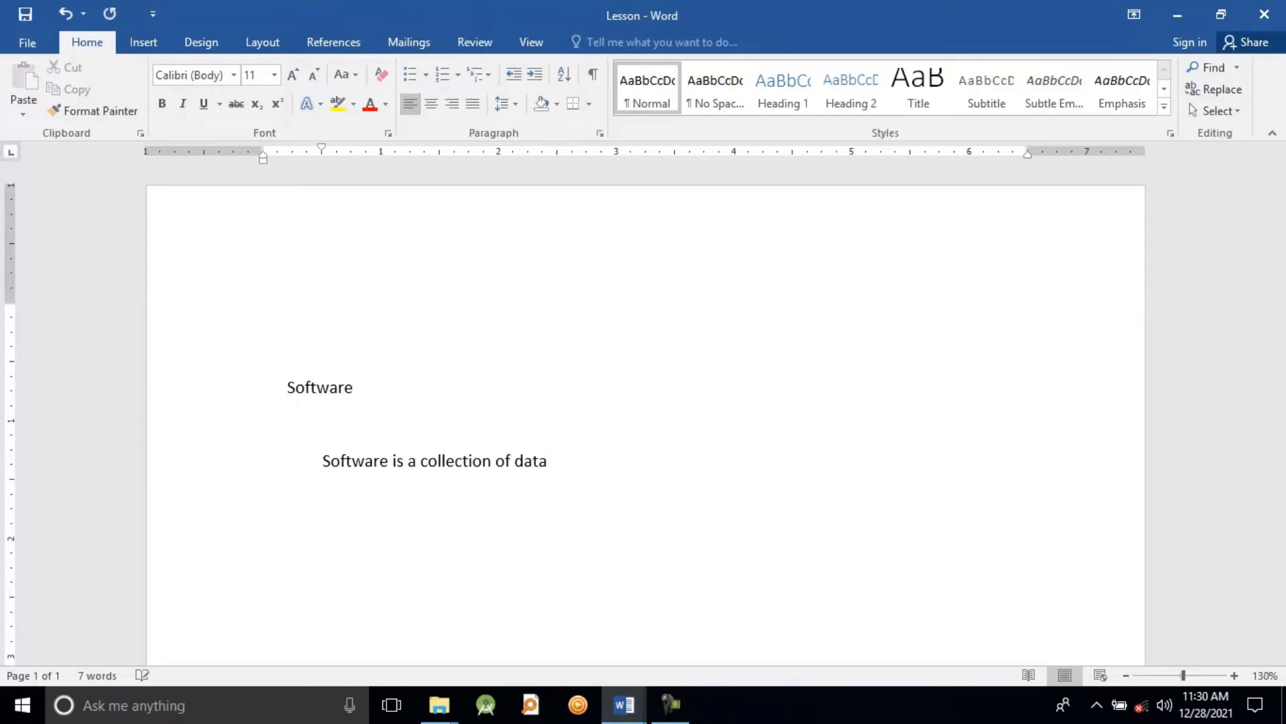
Step: Continue the sentence after "data" with "or computer instructions that tell the computer how to work"
type("or computer instructions ")
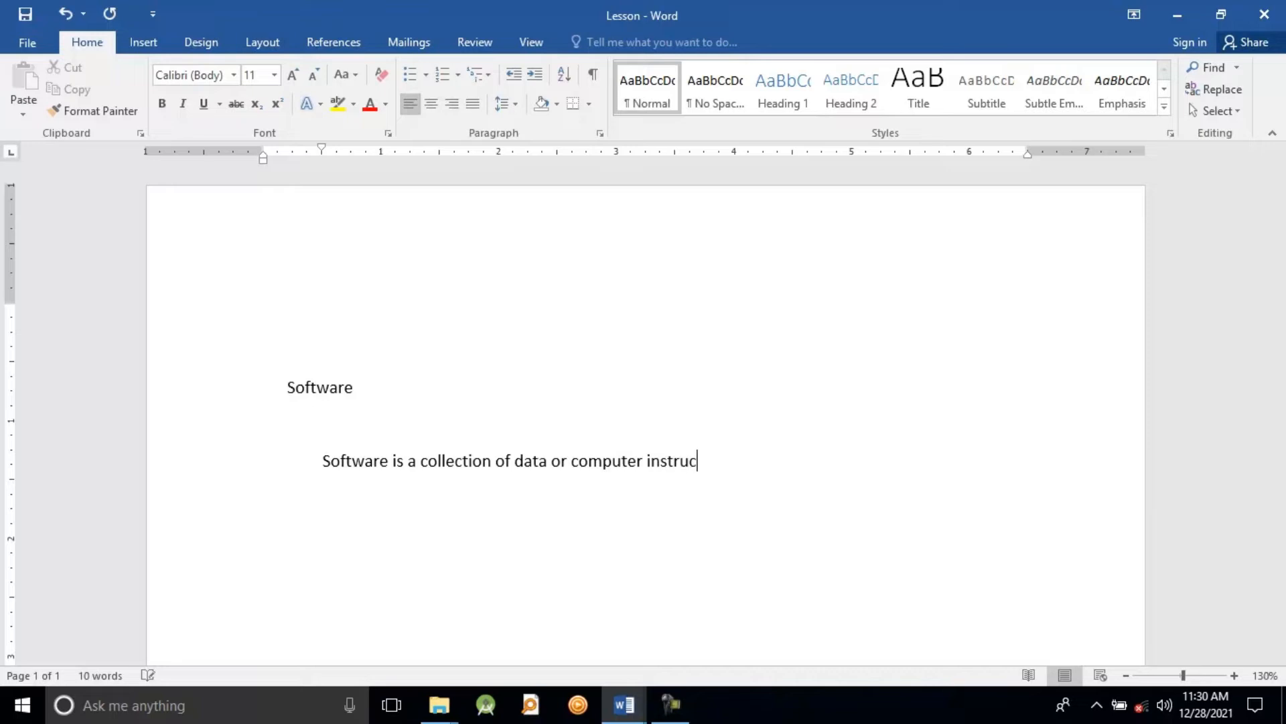
type("that tell the comput")
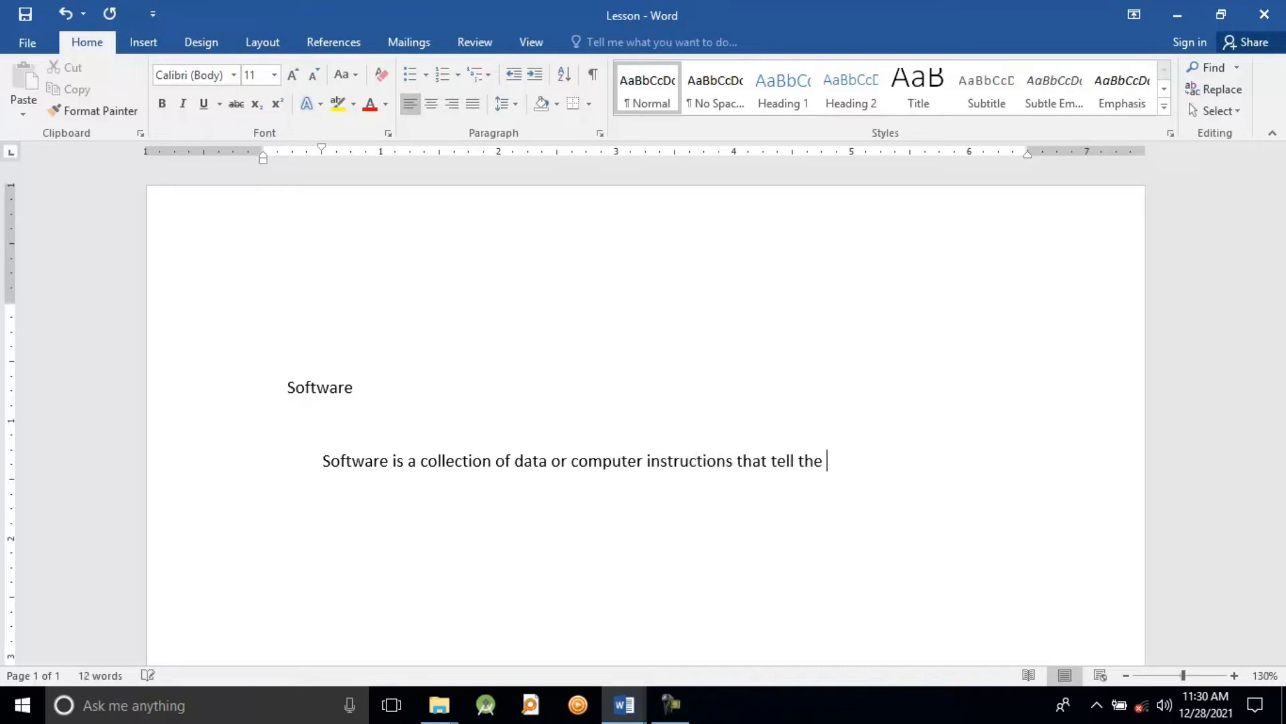
type("er how to work")
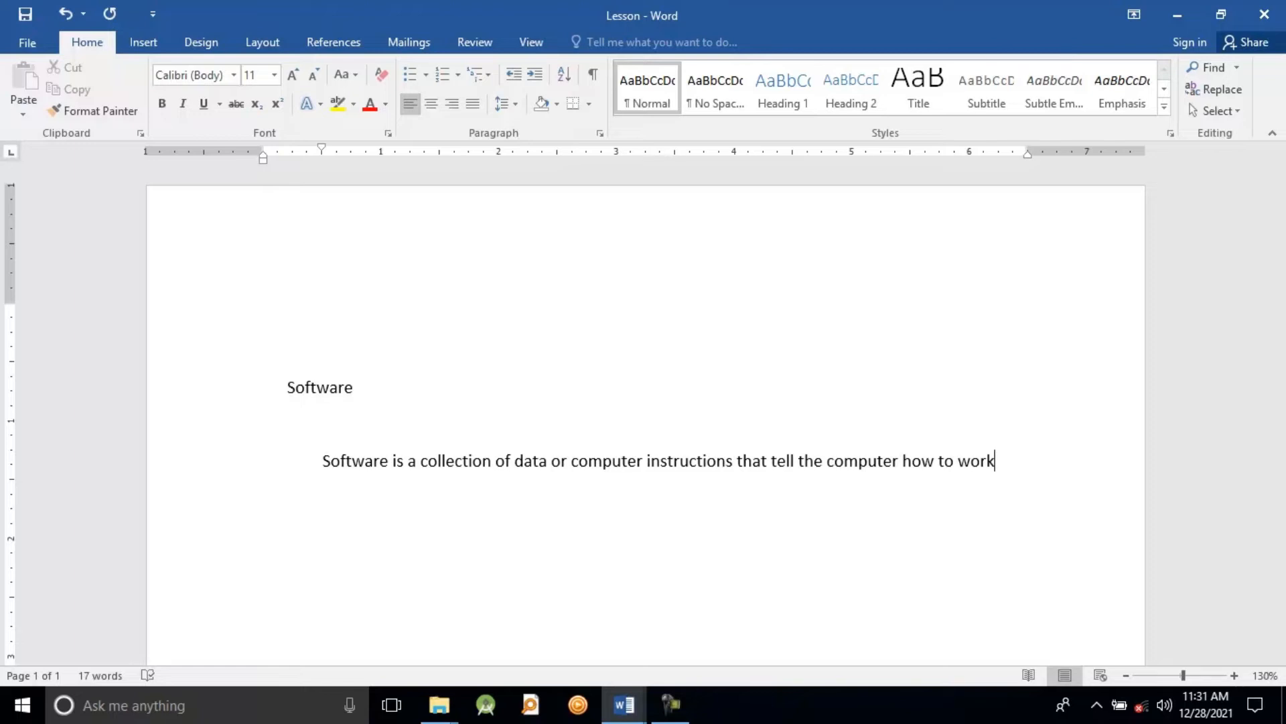
Step: Erase the last word "work" letter by letter and write it again
key("BackSpace")
key("BackSpace")
key("BackSpace")
key("BackSpace")
type("work")
Step: Delete the words "how to work" from the end of the sentence, one whole word at a time
key("ctrl+BackSpace")
key("ctrl+BackSpace")
key("ctrl+BackSpace")
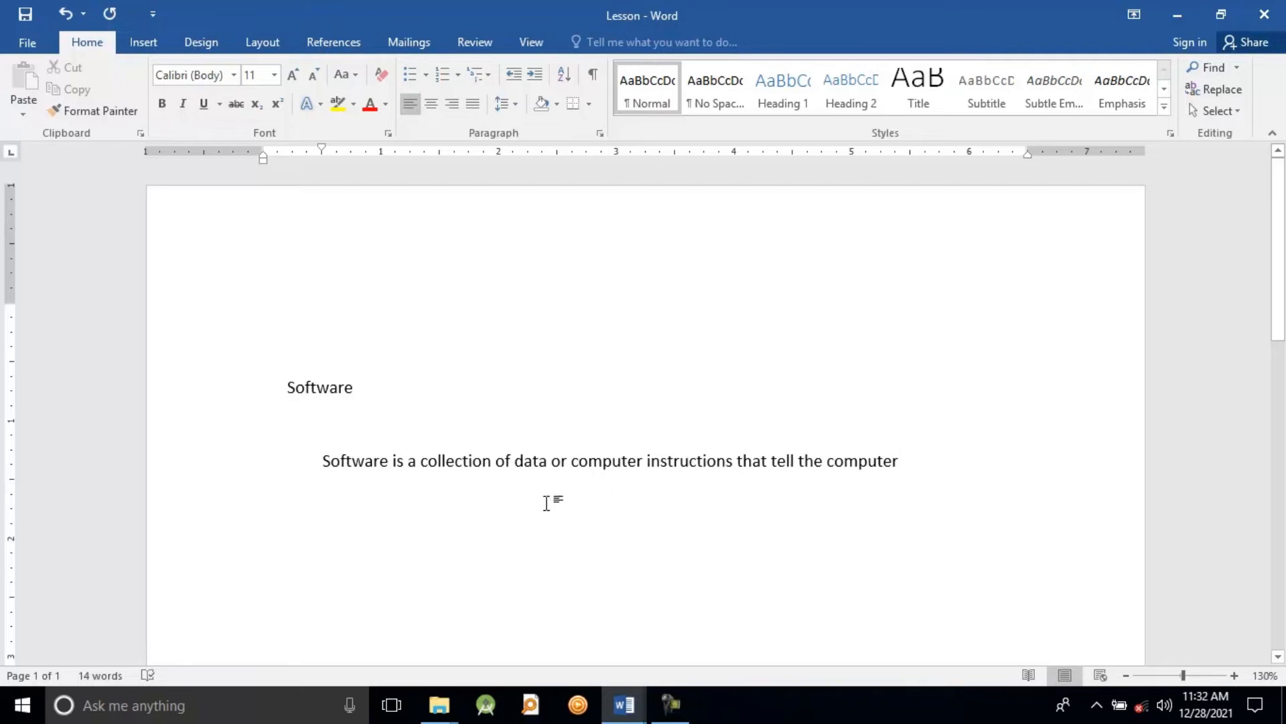
Step: Delete the words "computer instructions" after "data or", the first letter by letter and the second as a whole word
left_click(571, 461)
key("Delete")
key("Delete")
key("Delete")
key("Delete")
key("Delete")
key("Delete")
key("Delete")
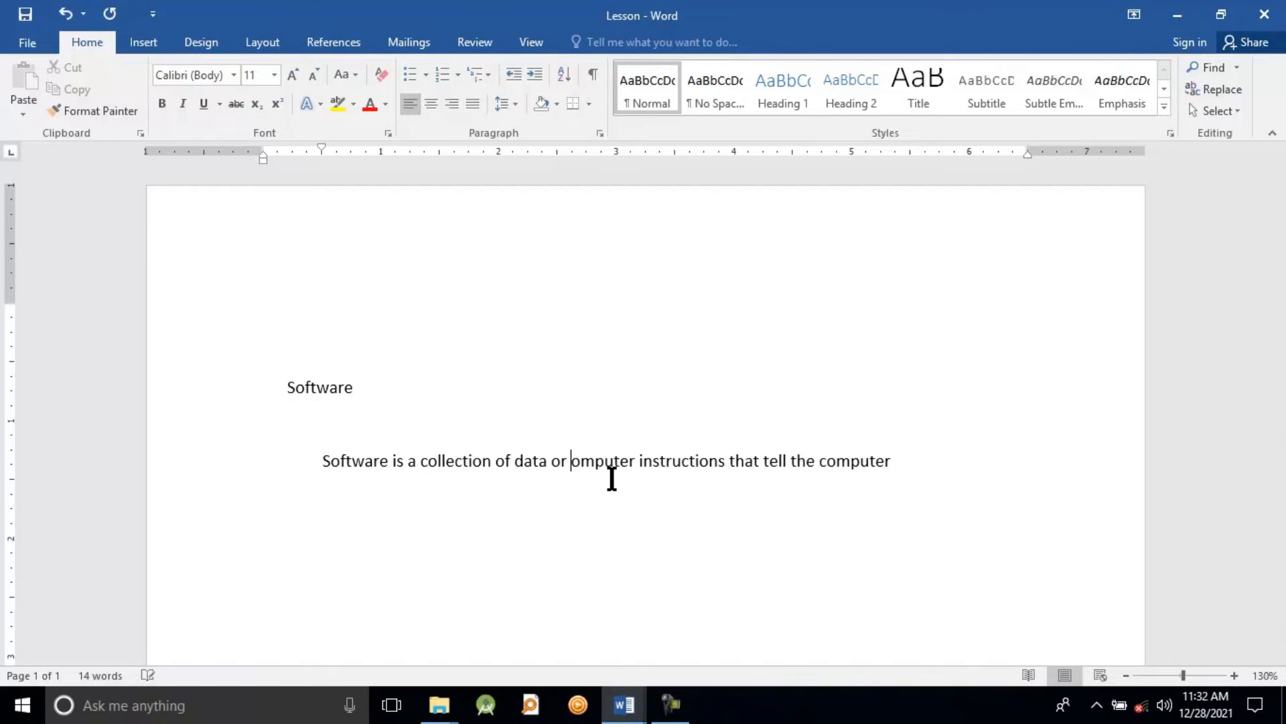
key("Delete")
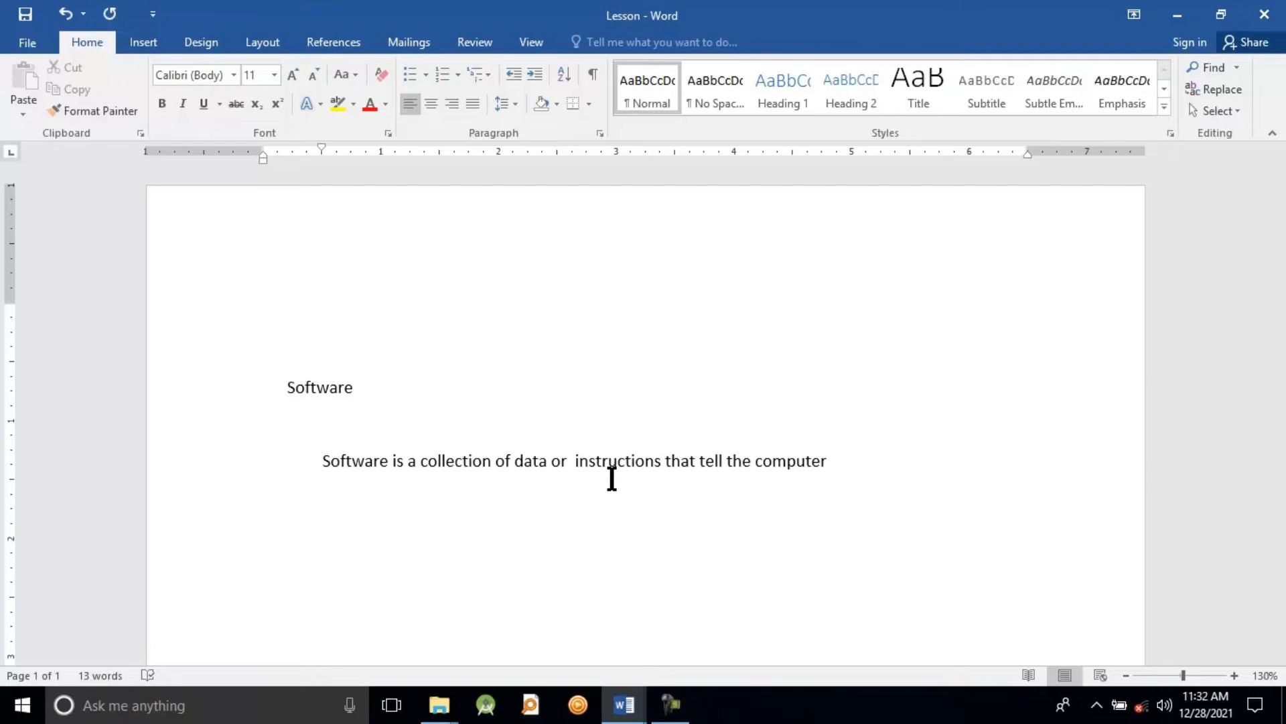
key("Delete")
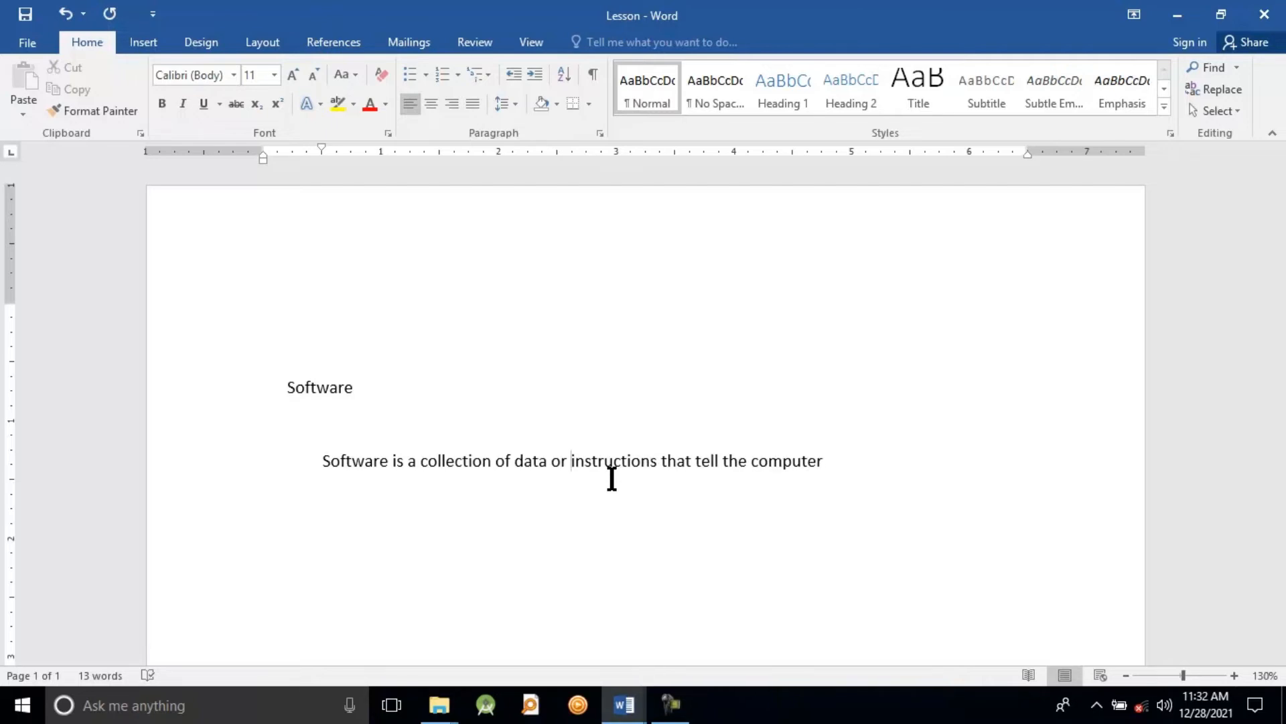
key("ctrl+Delete")
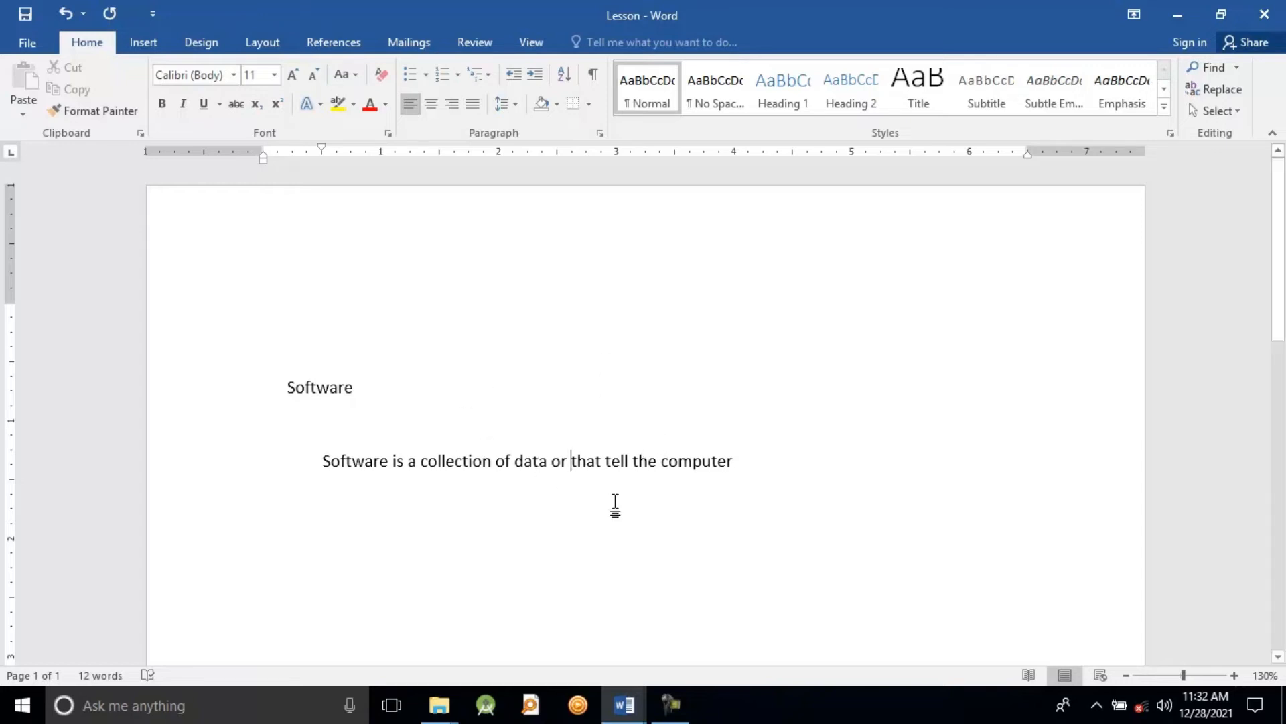
Step: Select the word "tell" in the sentence and delete it
double_click(607, 461)
left_click_drag(606, 461, 632, 461)
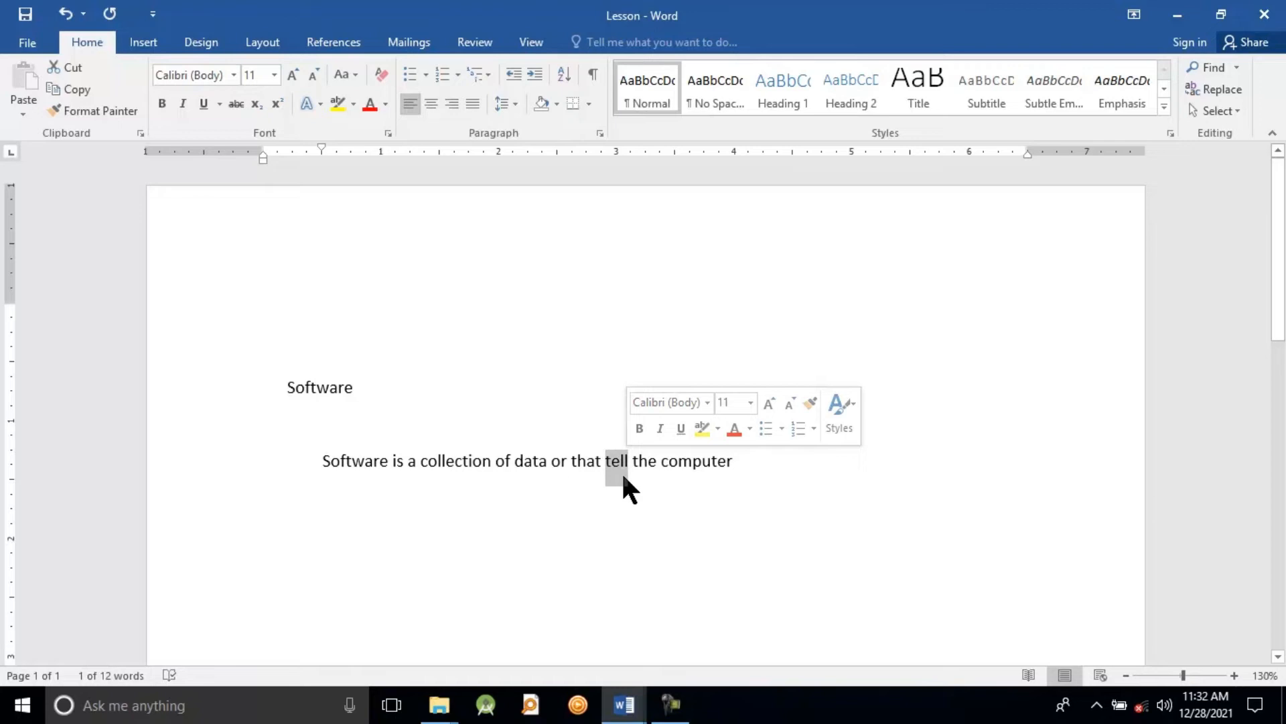
key("Delete")
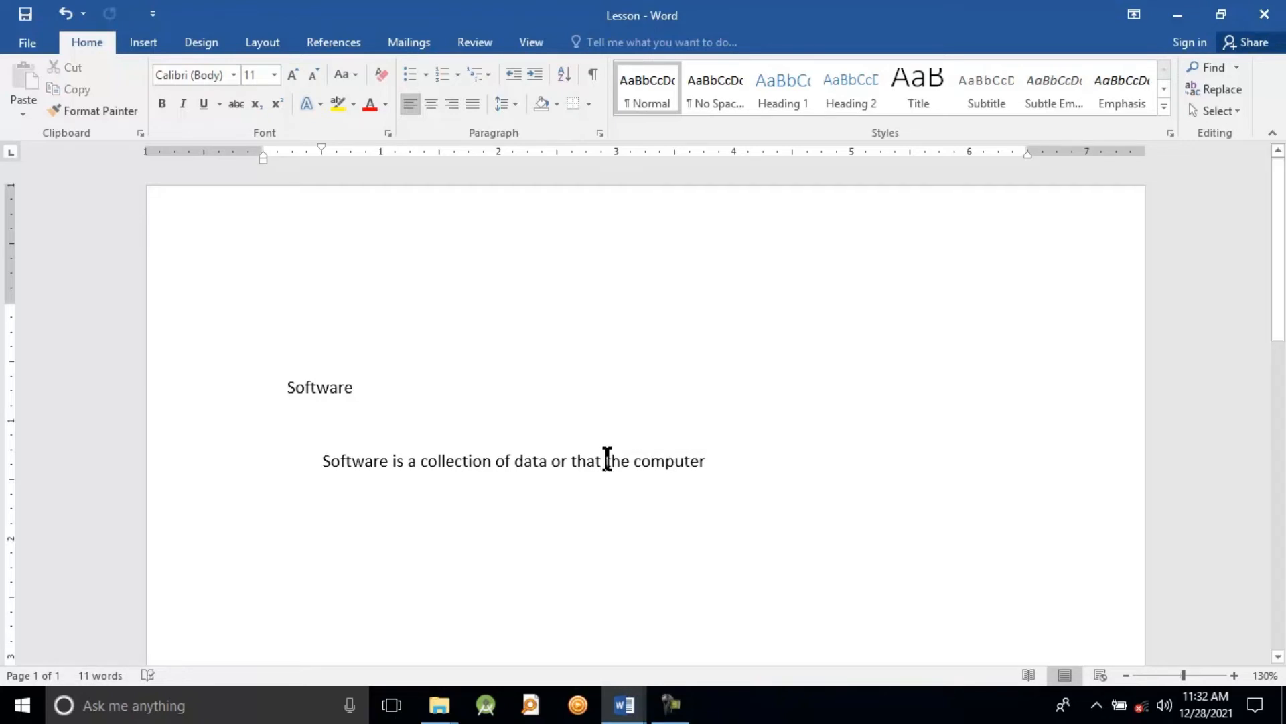
Step: Select the word "the" before "computer" in the sentence and replace it with "how"
left_click_drag(606, 460, 620, 460)
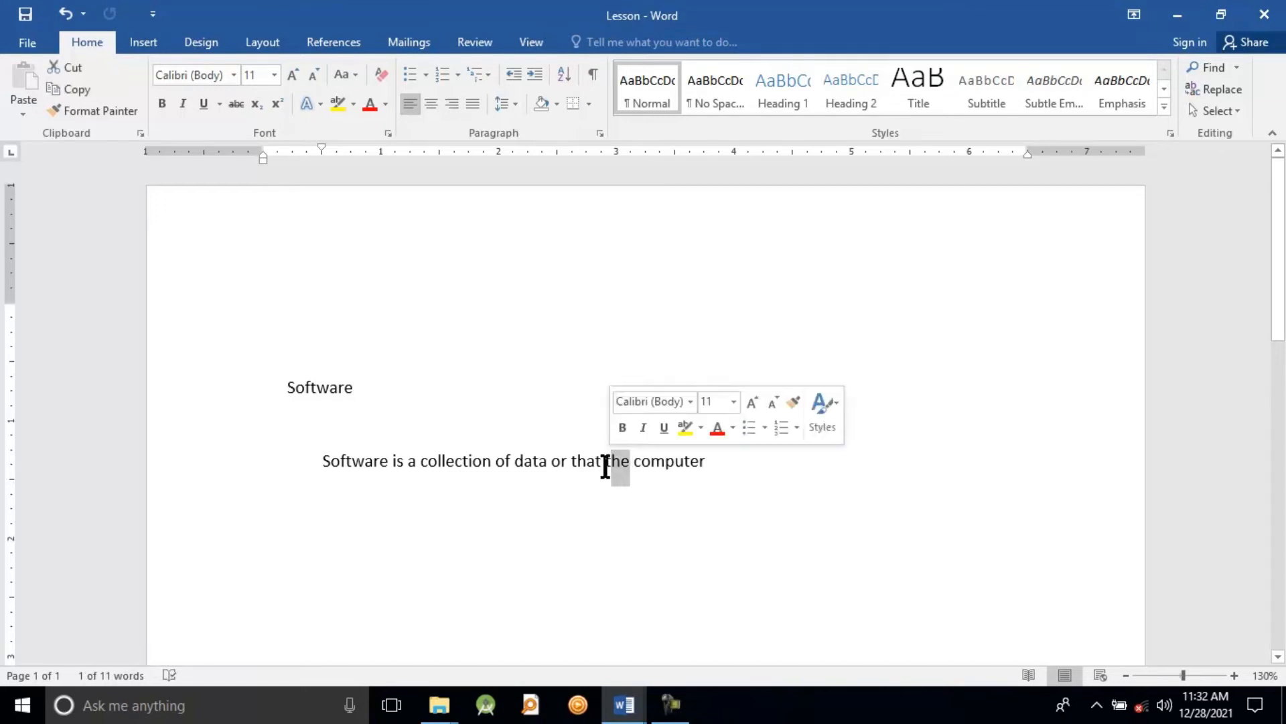
left_click(611, 462)
left_click_drag(606, 461, 630, 469)
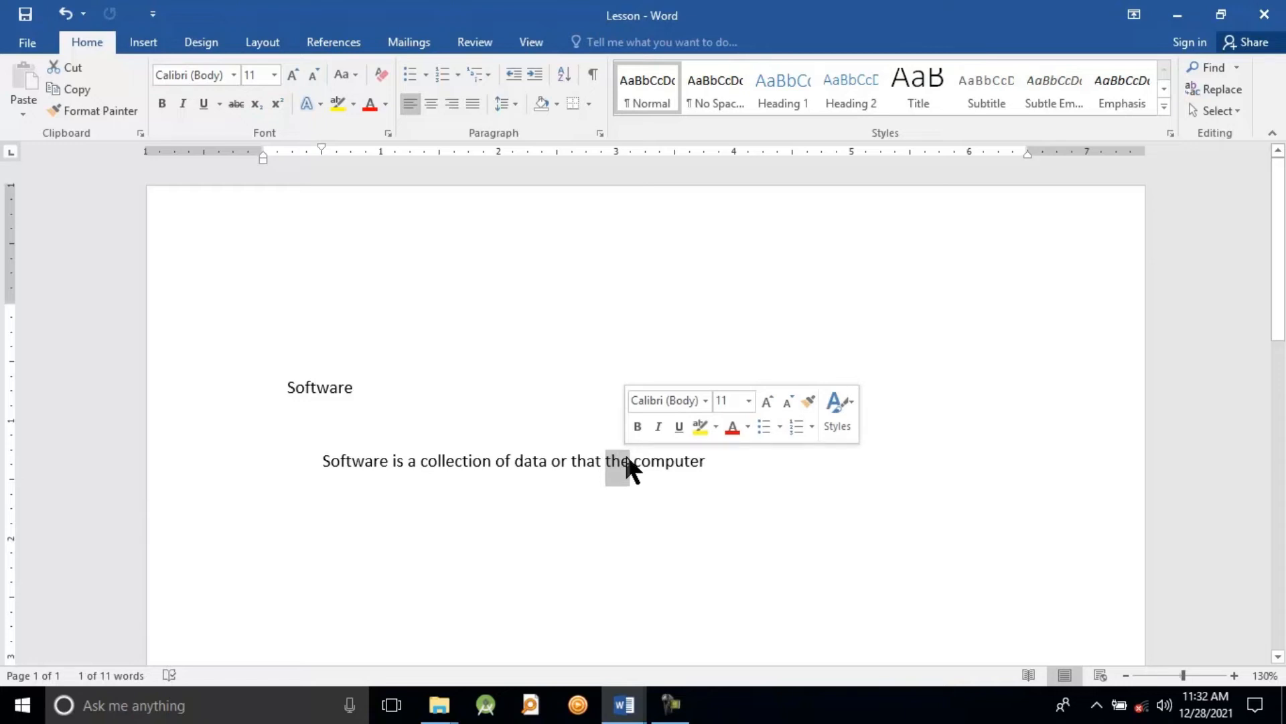
type("h")
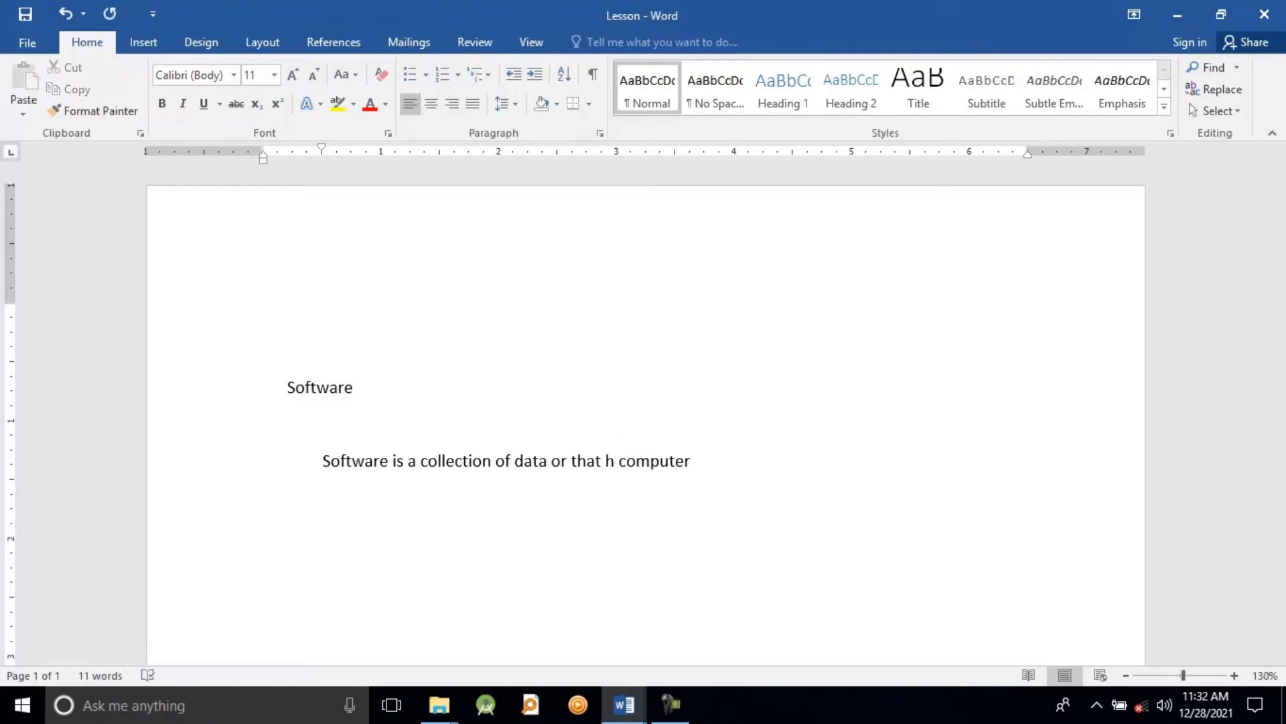
type("ow")
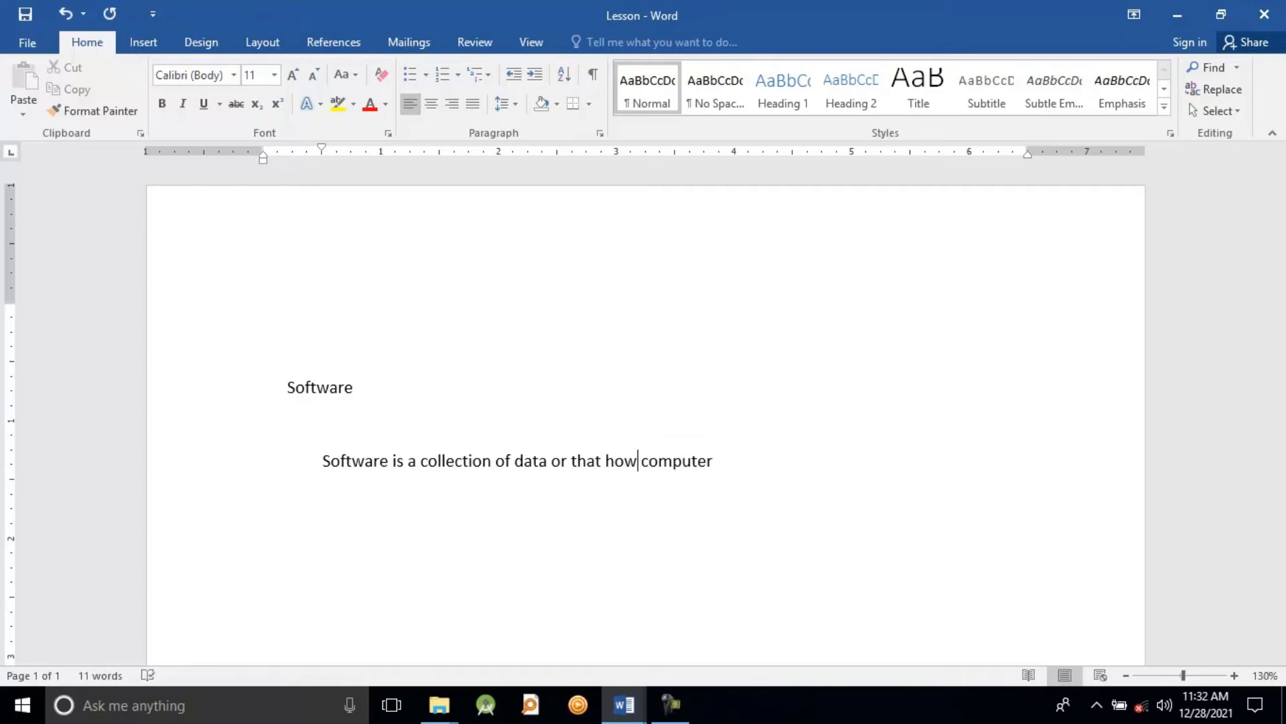
Step: Select the word "is" in the sentence and replace it with "or"
key("End")
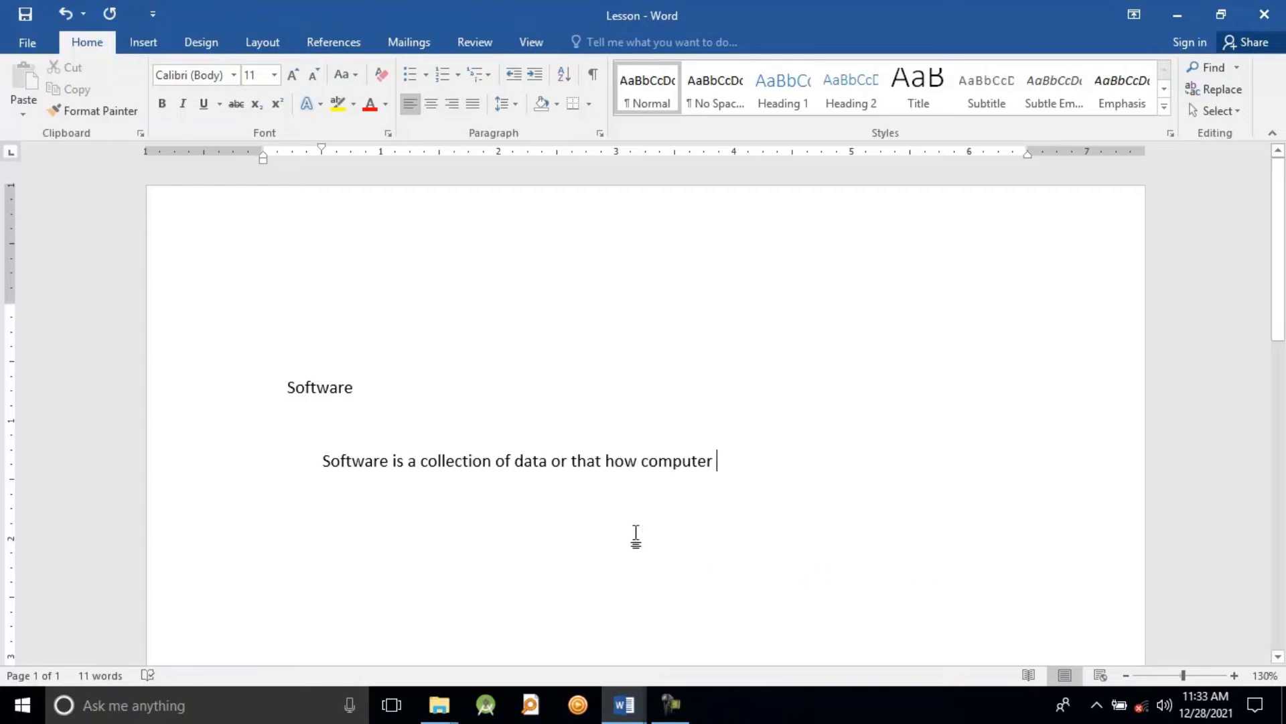
double_click(398, 461)
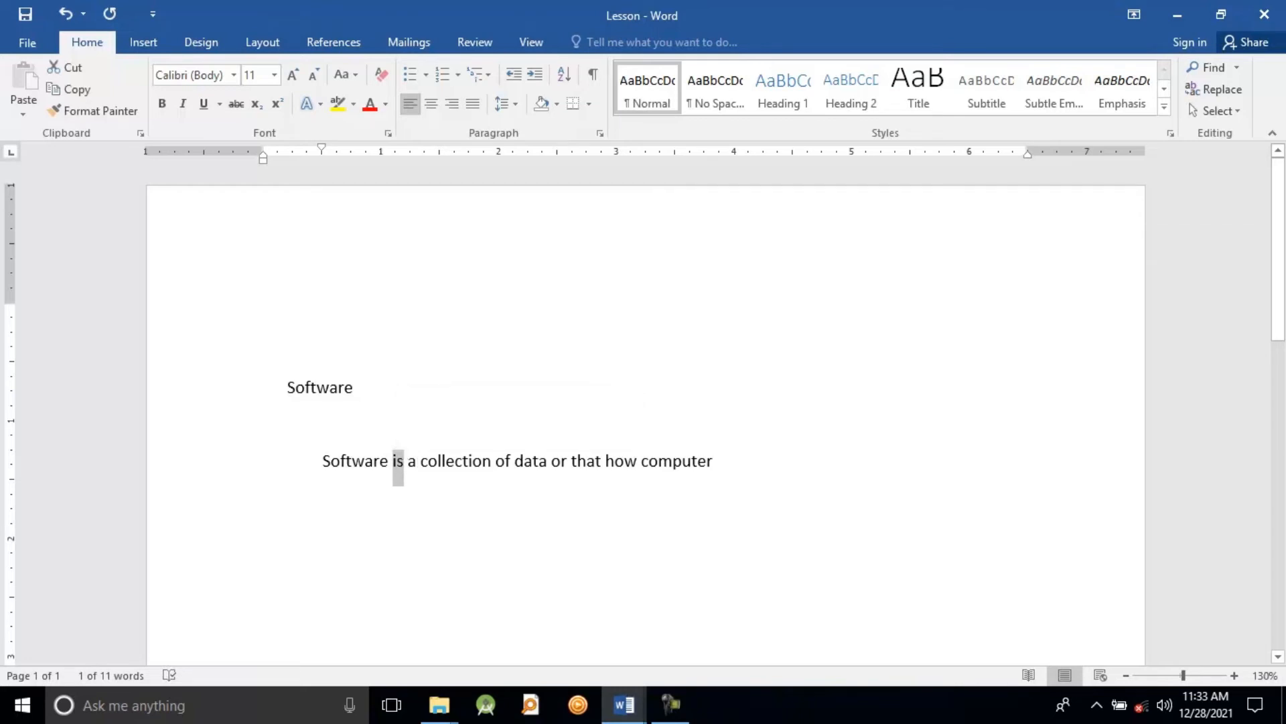
type("or")
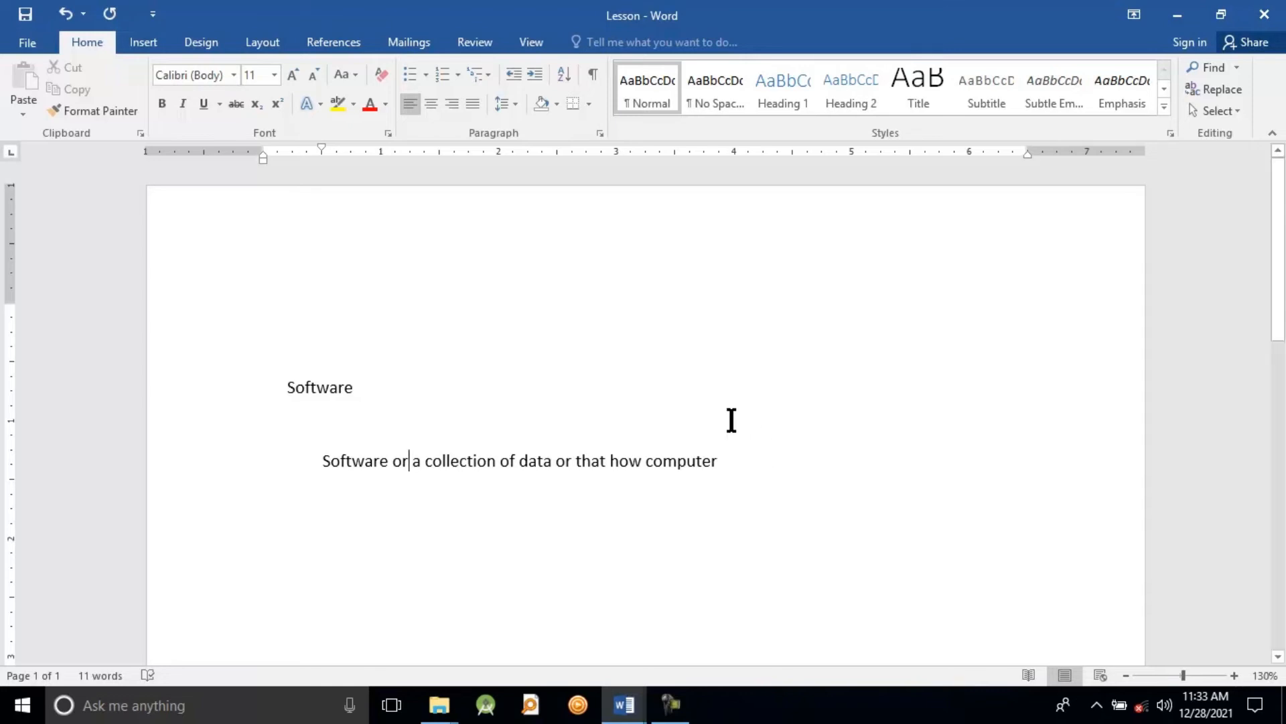
Step: Save the changes to the Lesson document
left_click(42, 41)
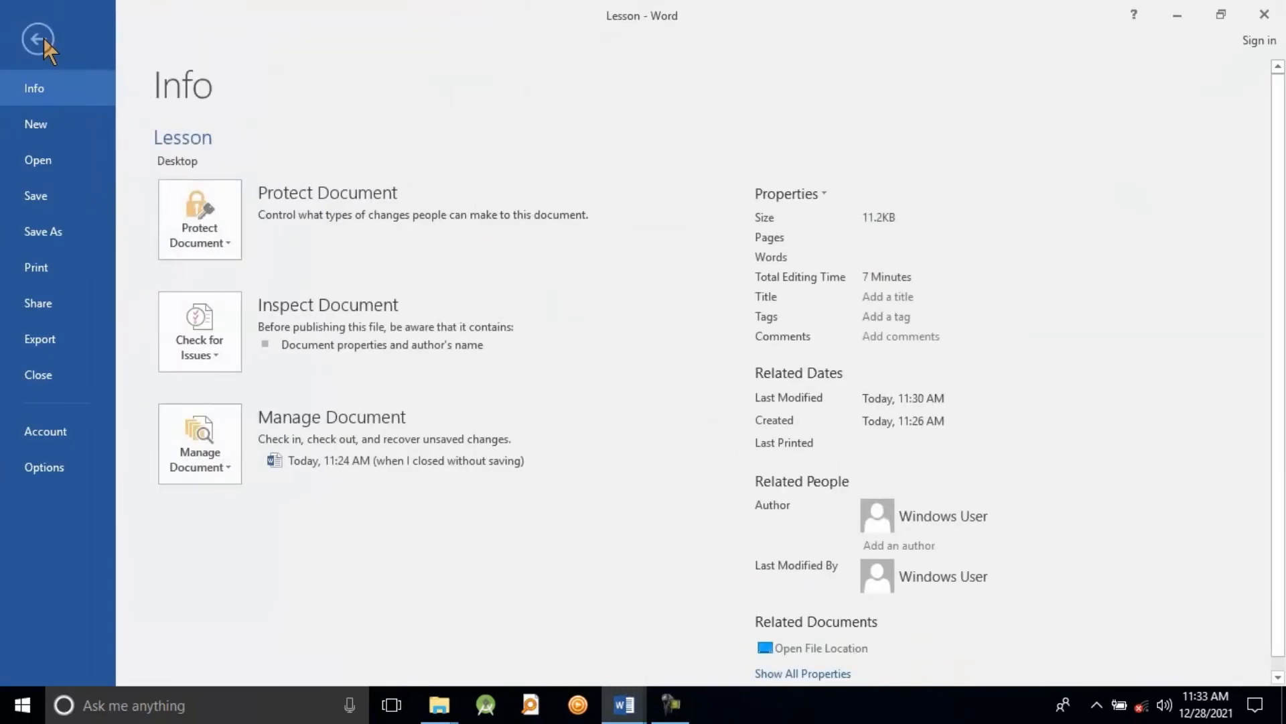
left_click(38, 42)
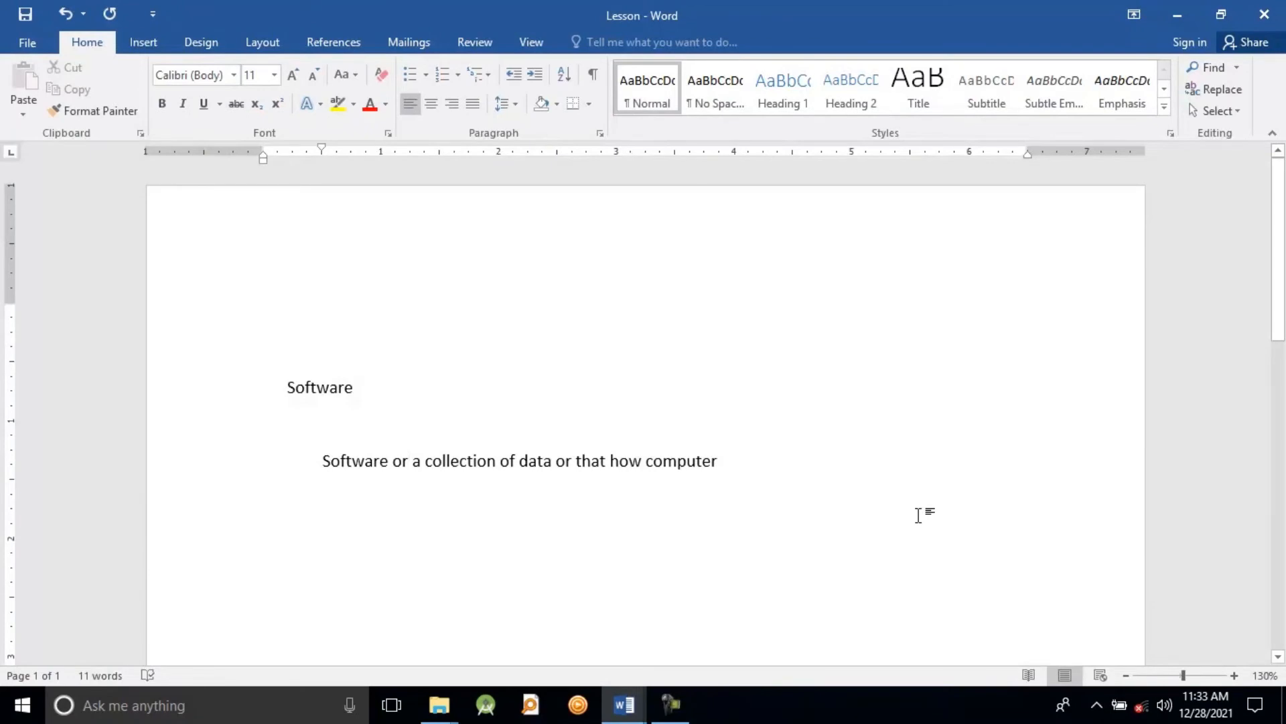
left_click(22, 20)
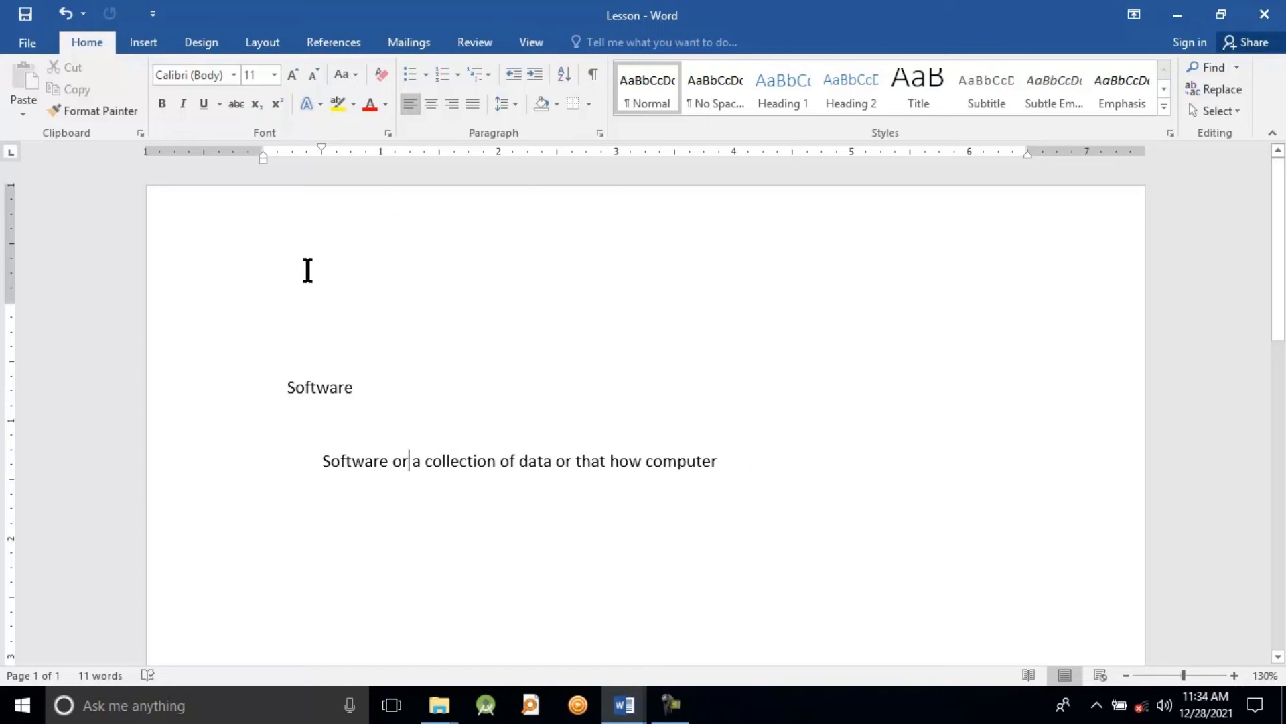
Step: Close the Lesson document
left_click(39, 47)
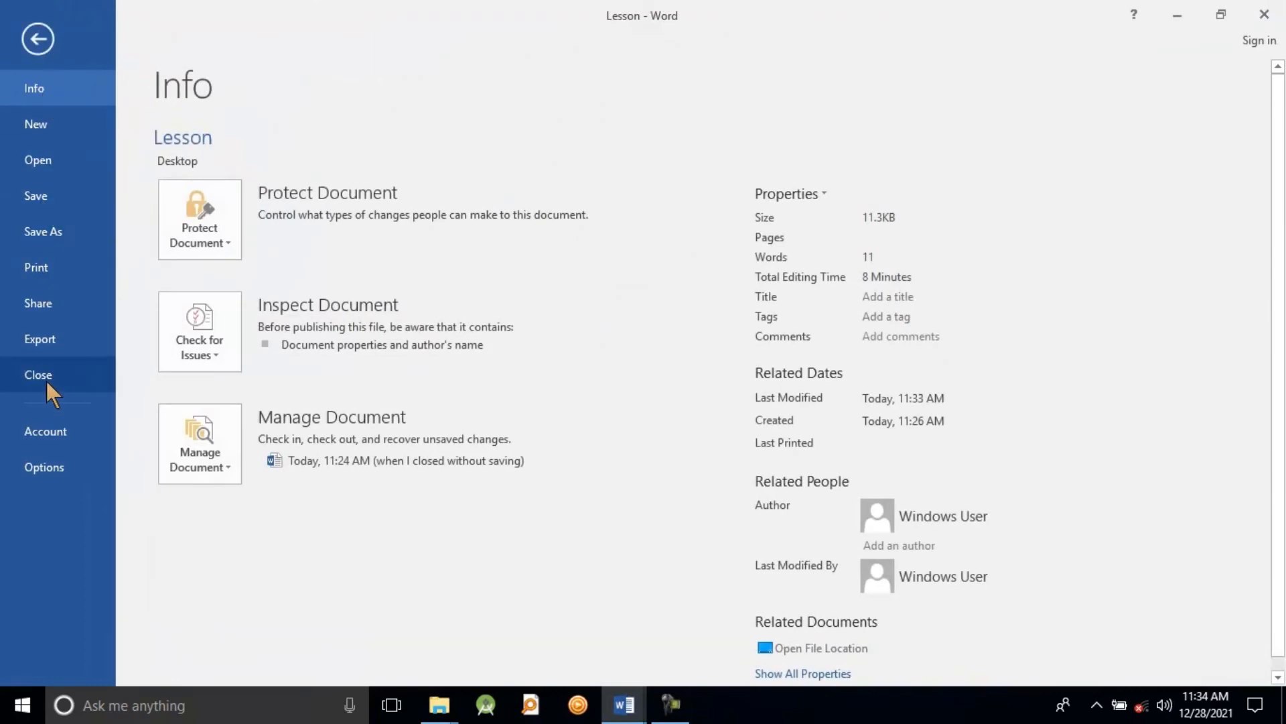
left_click(40, 32)
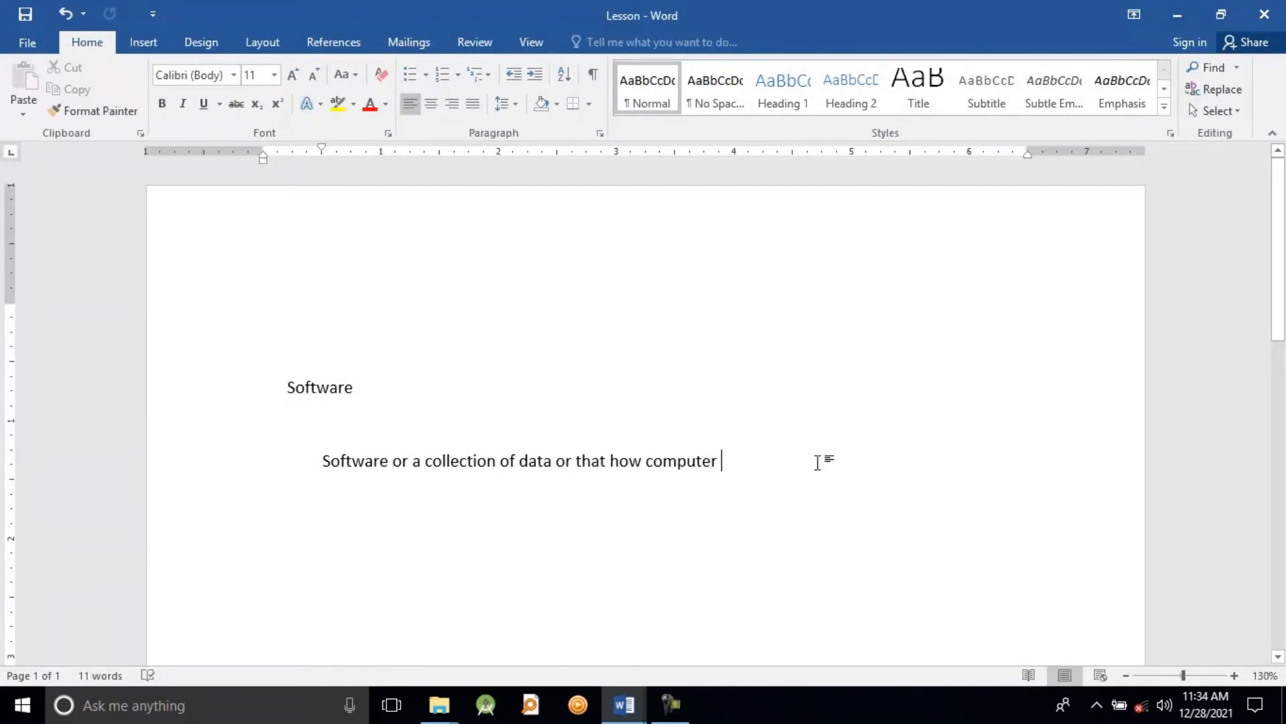
key("ctrl+w")
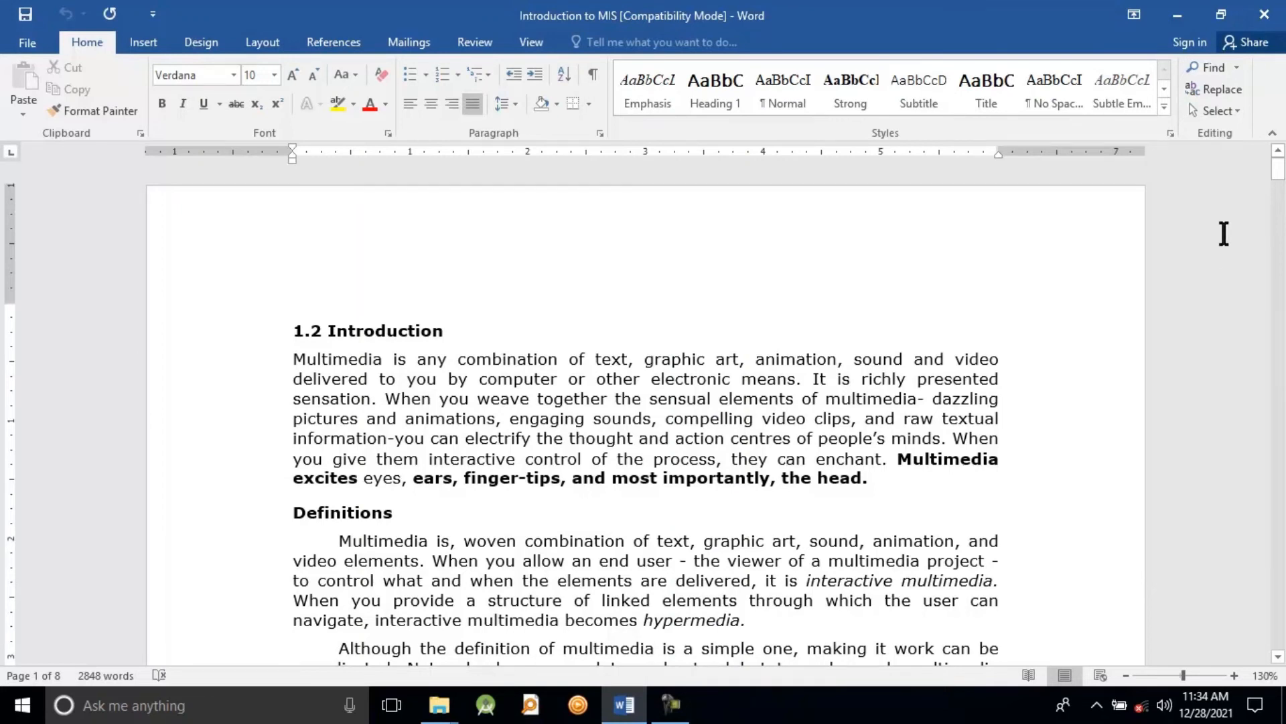
Step: Delete the words "of text," after "combination" in the first sentence under 1.2 Introduction of the Introduction to MIS document
mouse_move(1278, 191)
left_mouse_down()
mouse_move(1281, 257)
mouse_move(1277, 179)
left_mouse_up()
left_click(638, 357)
key("BackSpace")
key("BackSpace")
key("BackSpace")
key("BackSpace")
key("BackSpace")
key("BackSpace")
key("BackSpace")
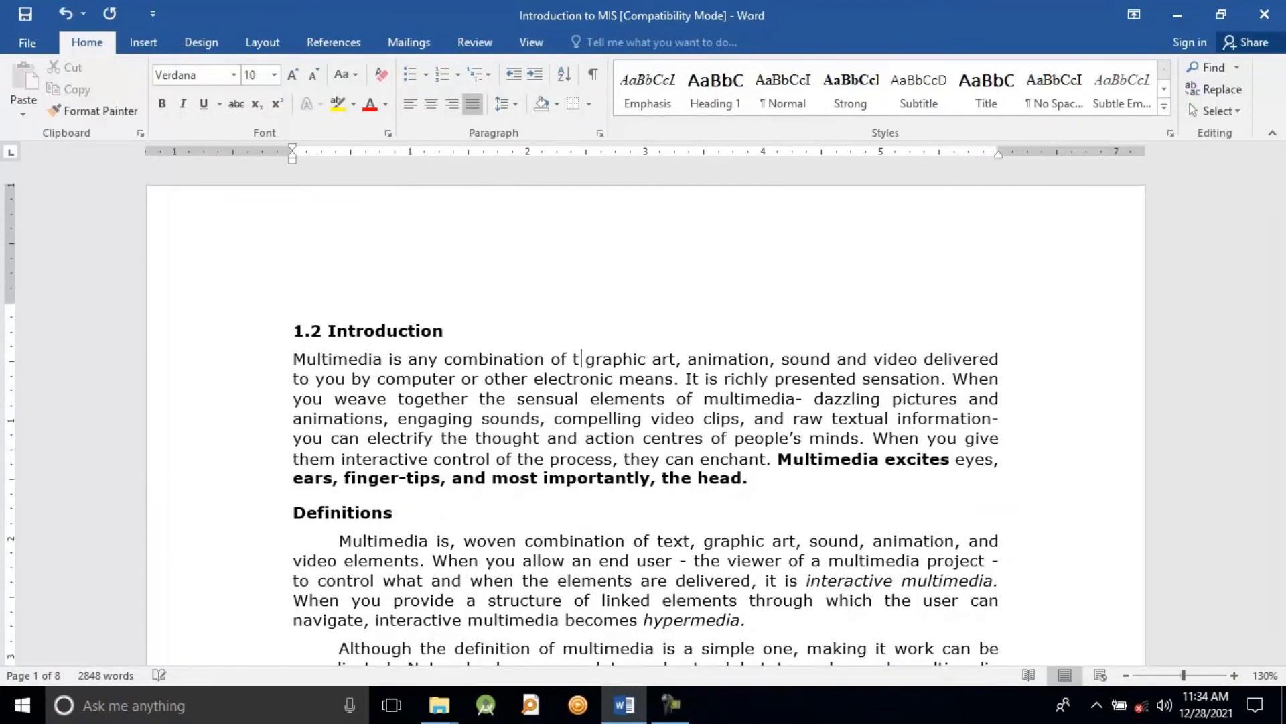
key("BackSpace")
key("BackSpace")
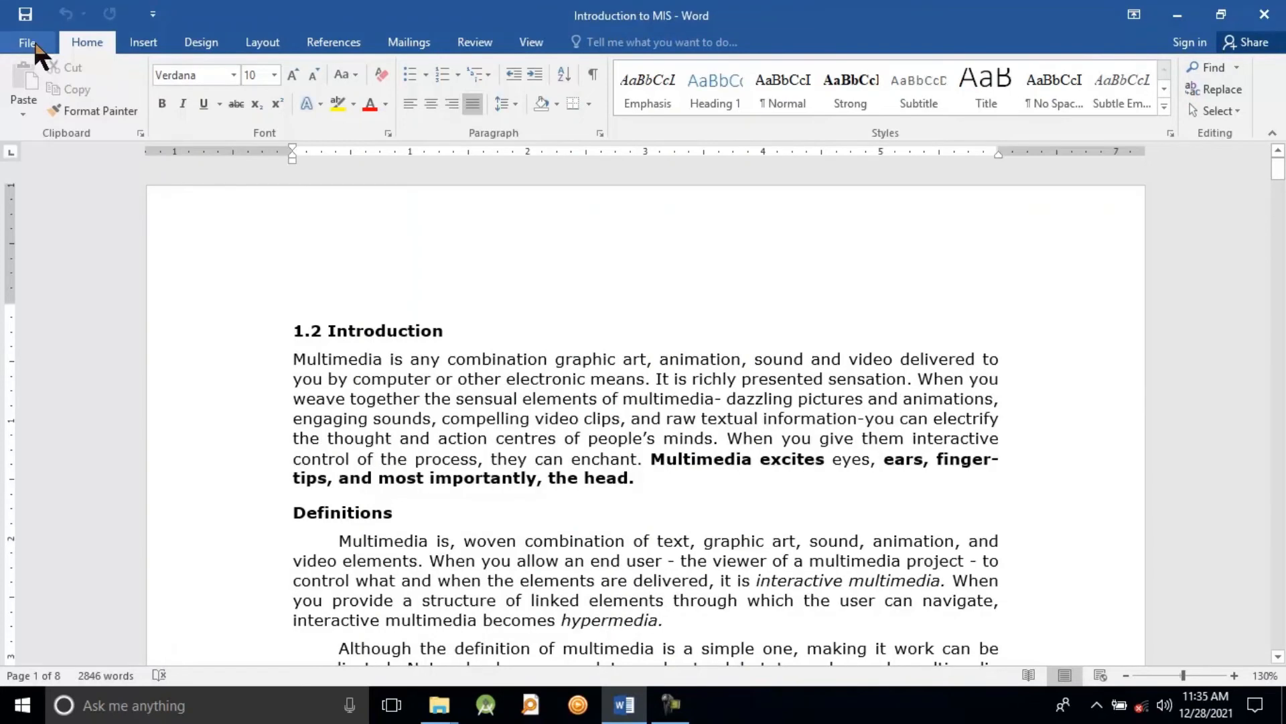
Step: Start saving the document under a new location and create a folder named "word document" on the Desktop
left_click(32, 42)
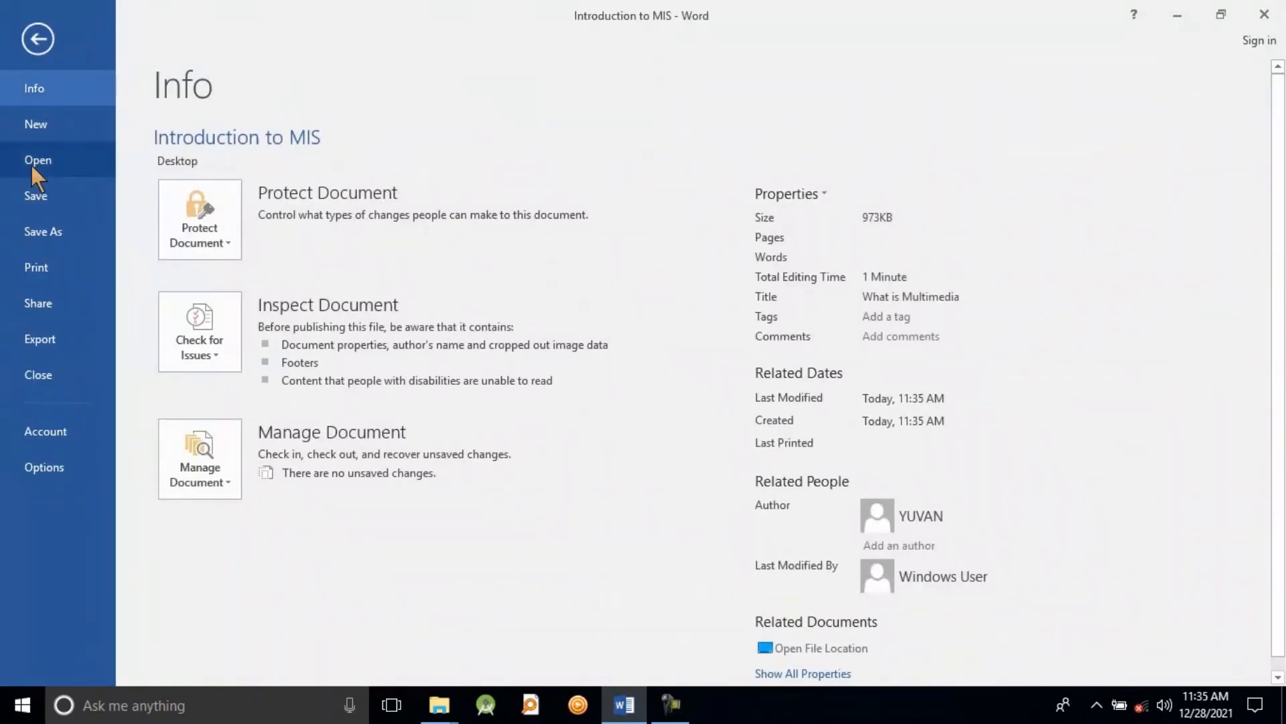
left_click(47, 231)
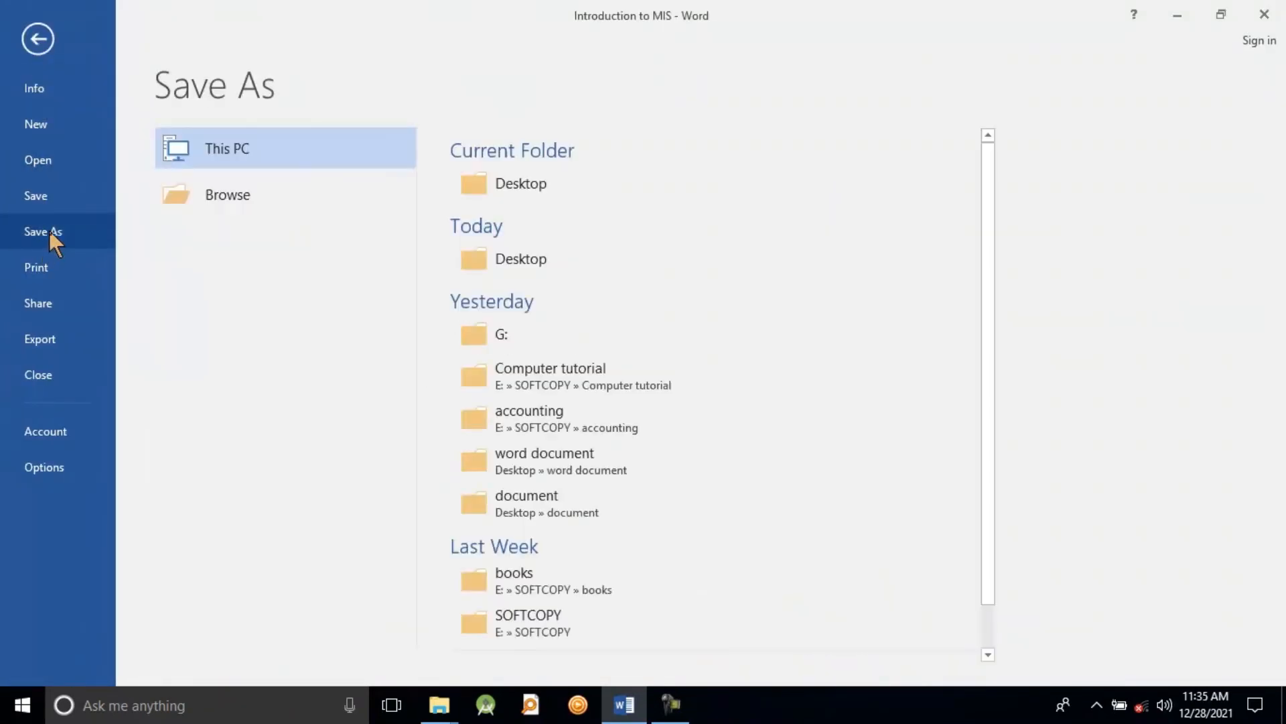
left_click(238, 193)
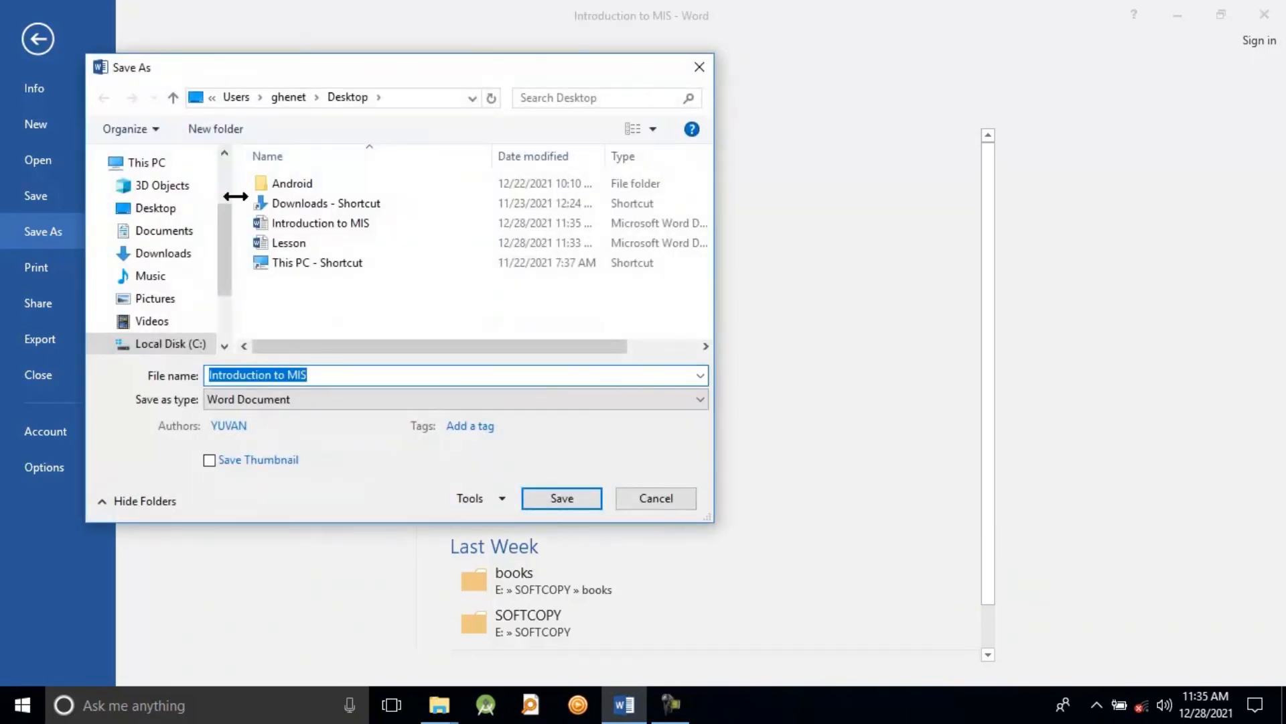
left_click(181, 208)
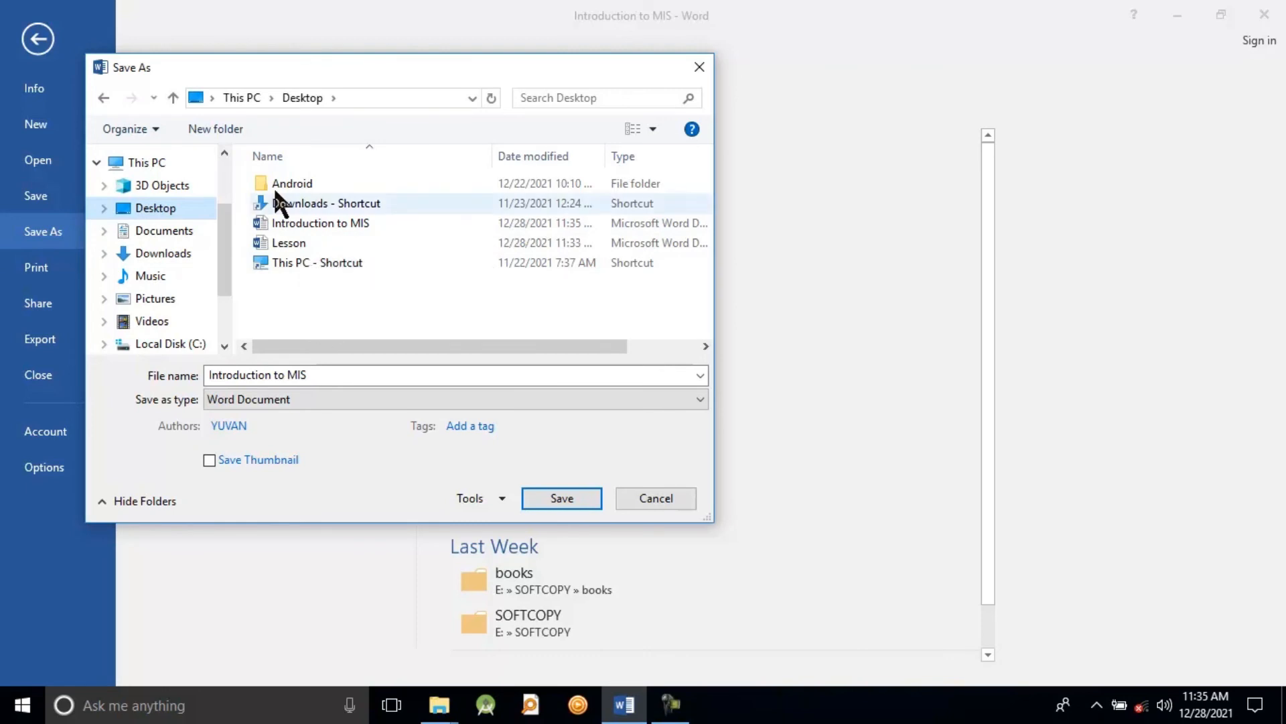
left_click(224, 127)
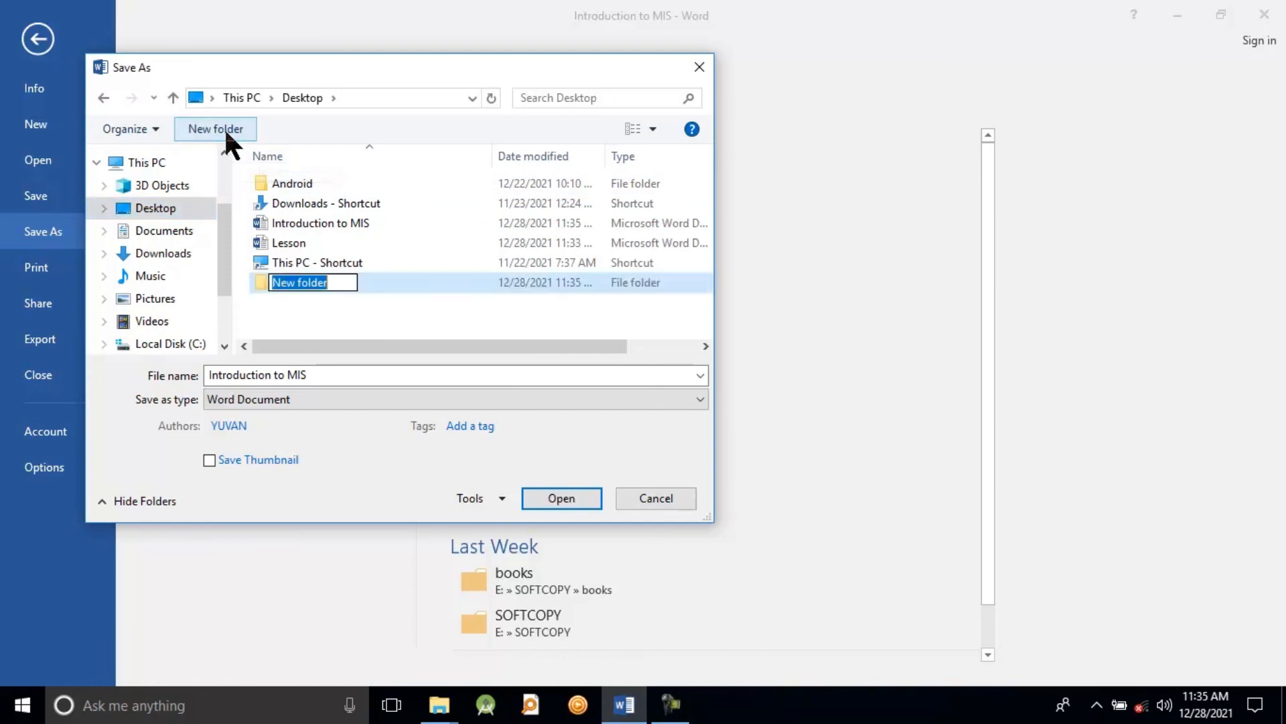
type("wo")
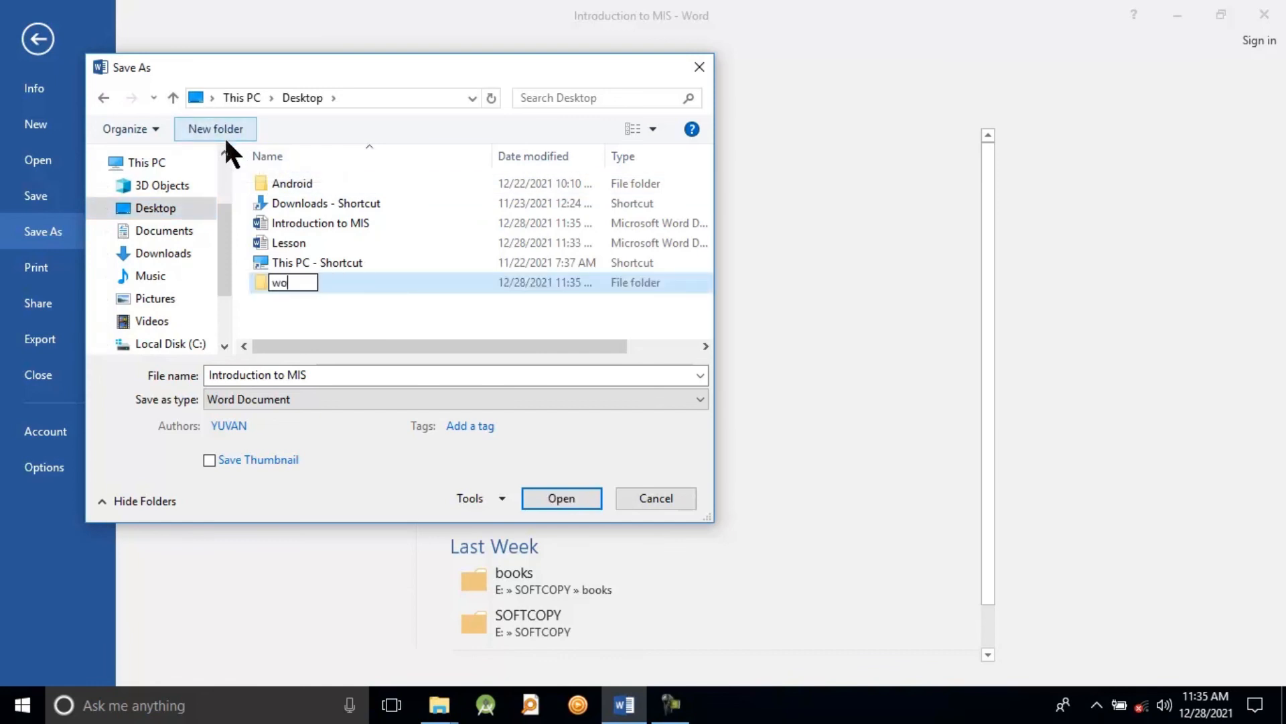
type("rd doc")
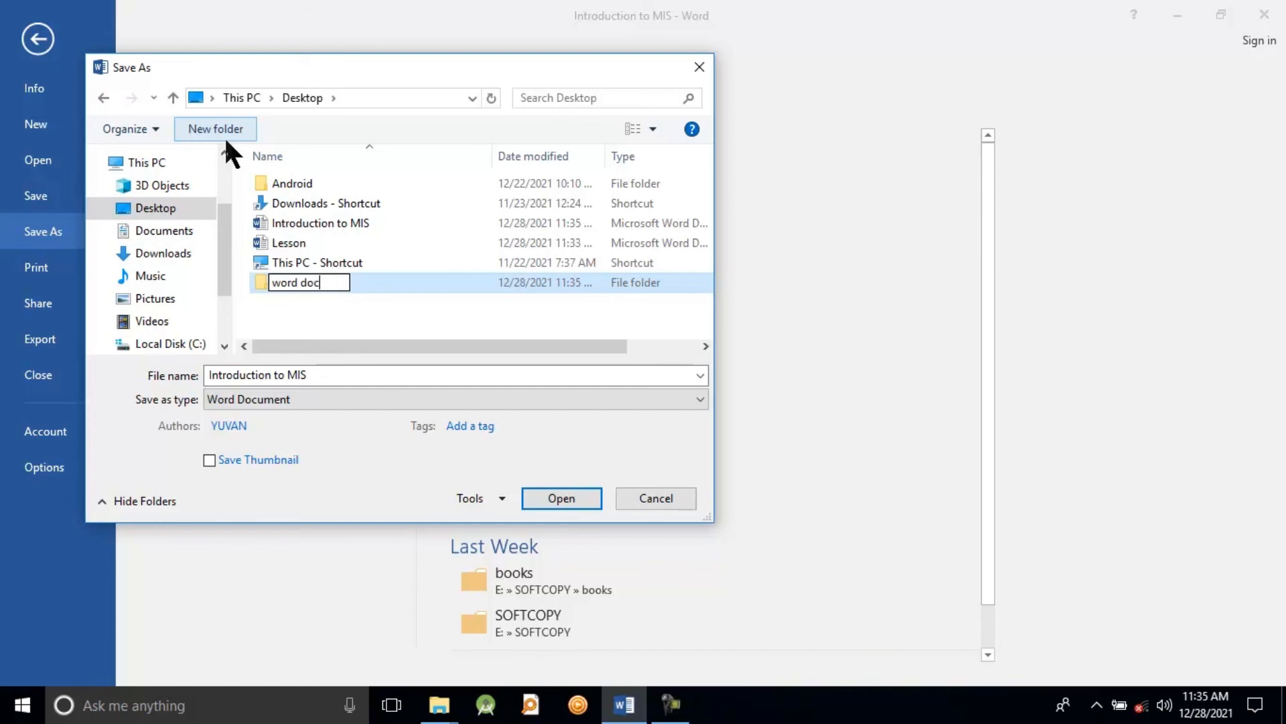
type("ument")
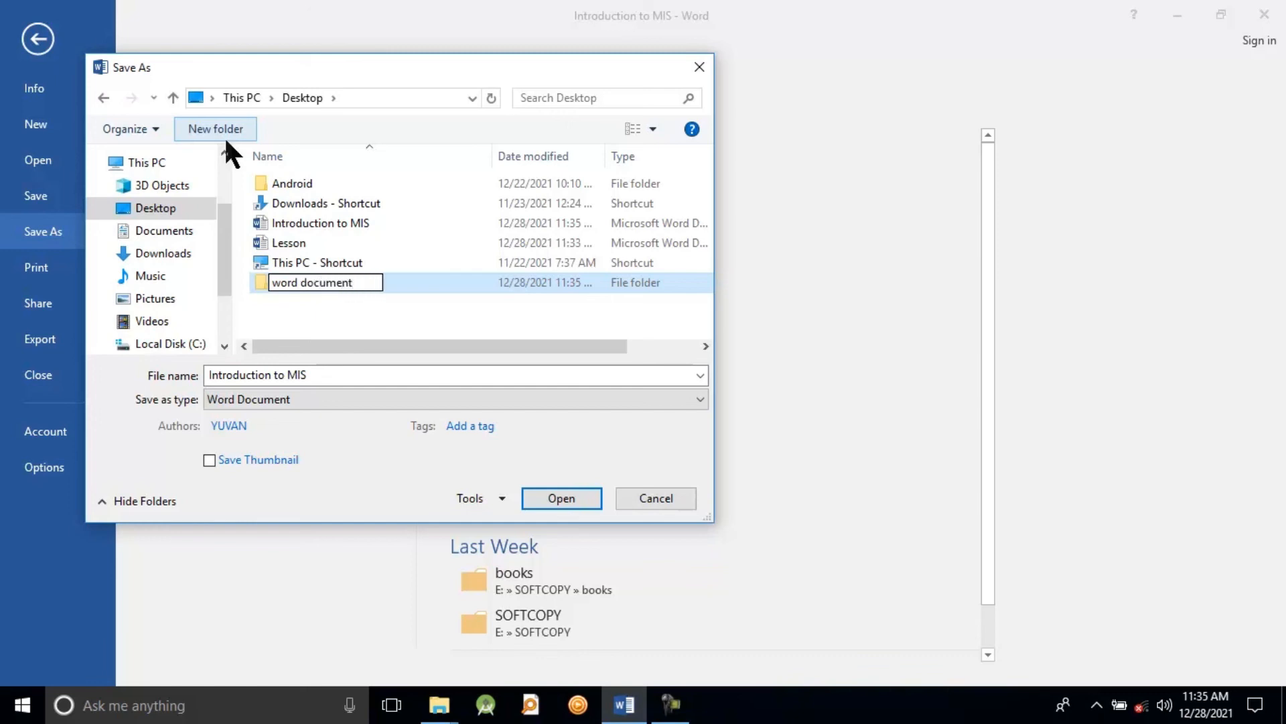
left_click(379, 299)
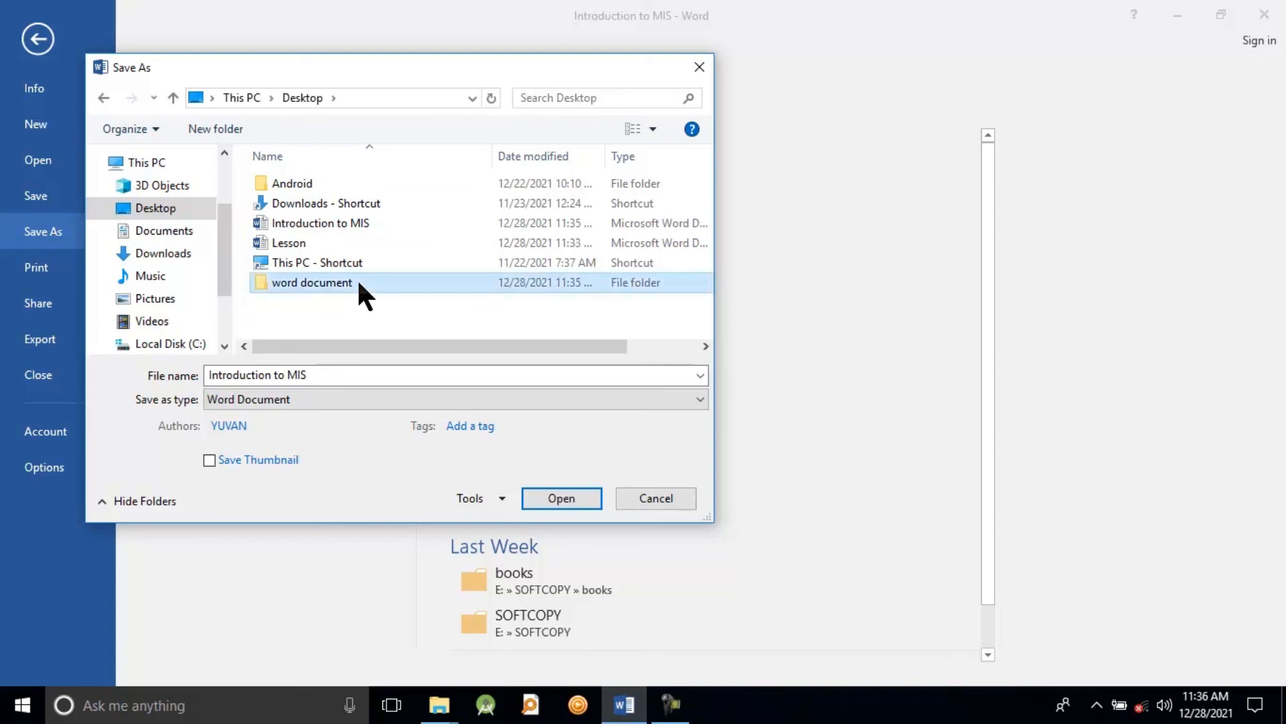
Step: Save the document as "Introduction to MIS" inside the new "word document" folder
double_click(365, 282)
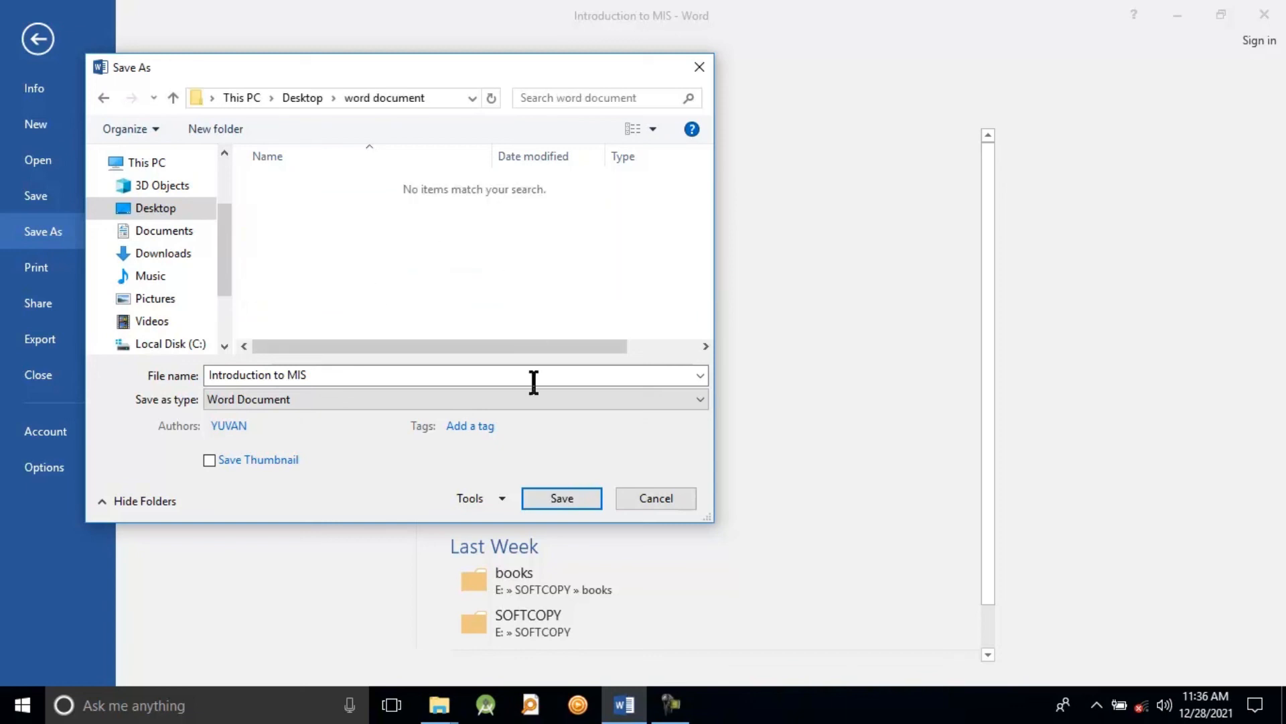
left_click(561, 498)
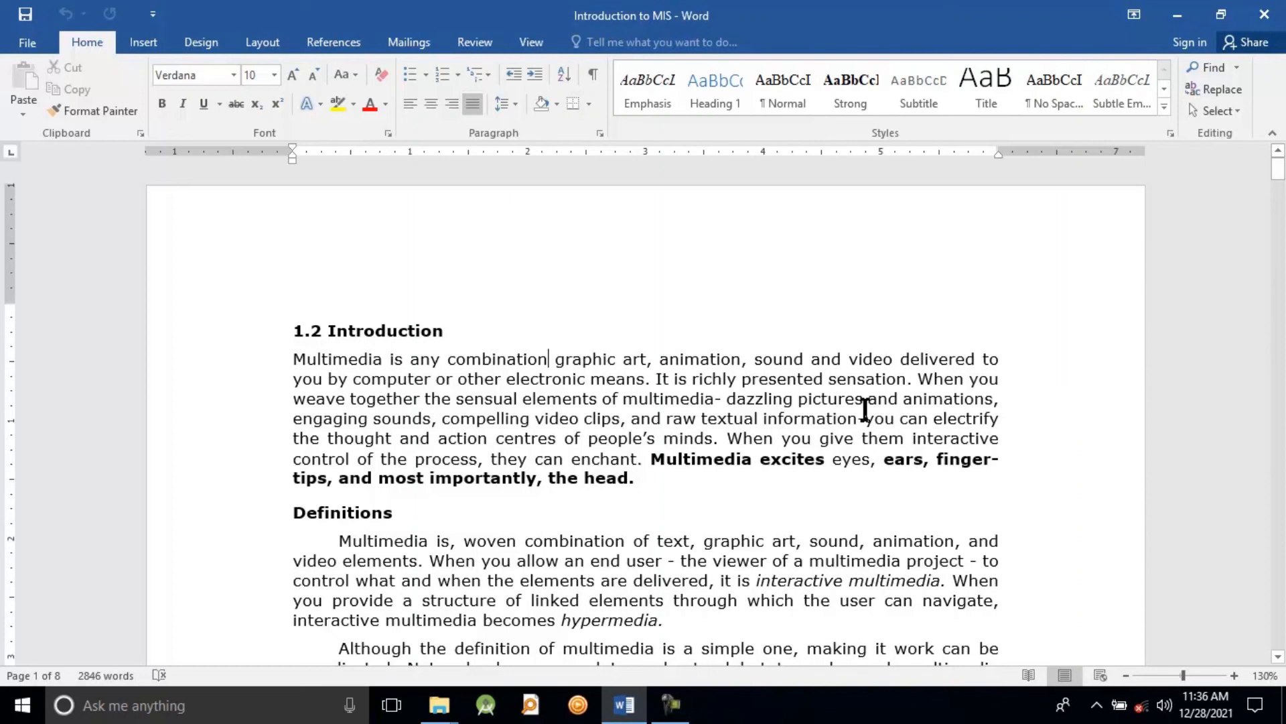
Step: Open the file management page of the saved document
left_click(26, 41)
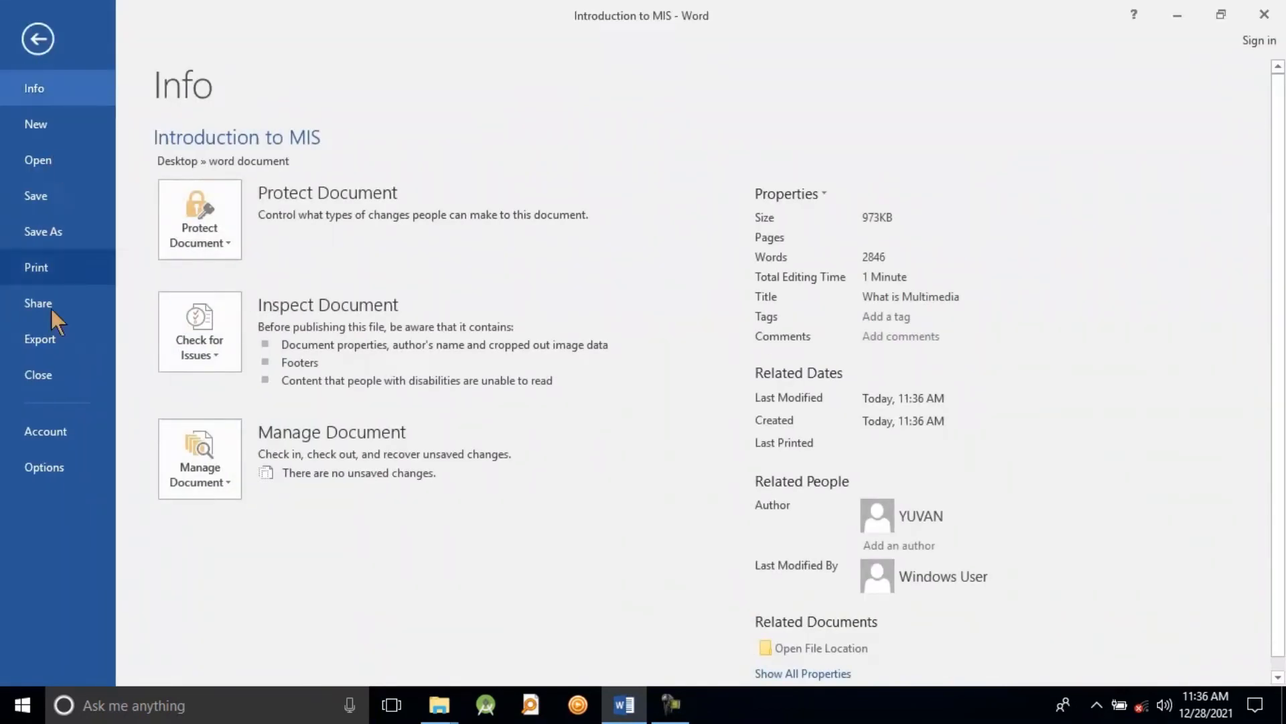